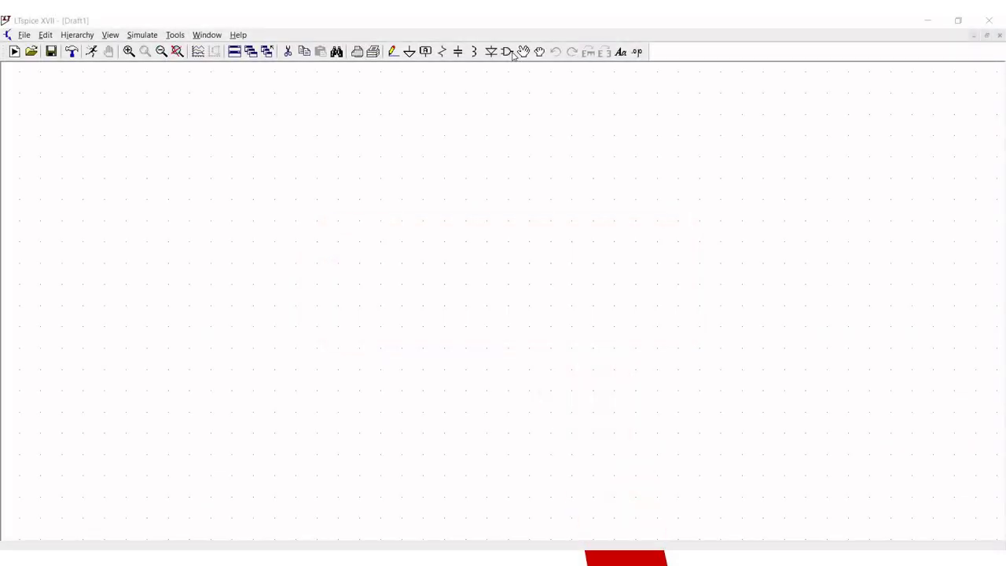
- Place the NE555 part as U1 on the Draft1 schematic, then zoom out twice
{"action": "left_click", "coordinate": [507, 52]}
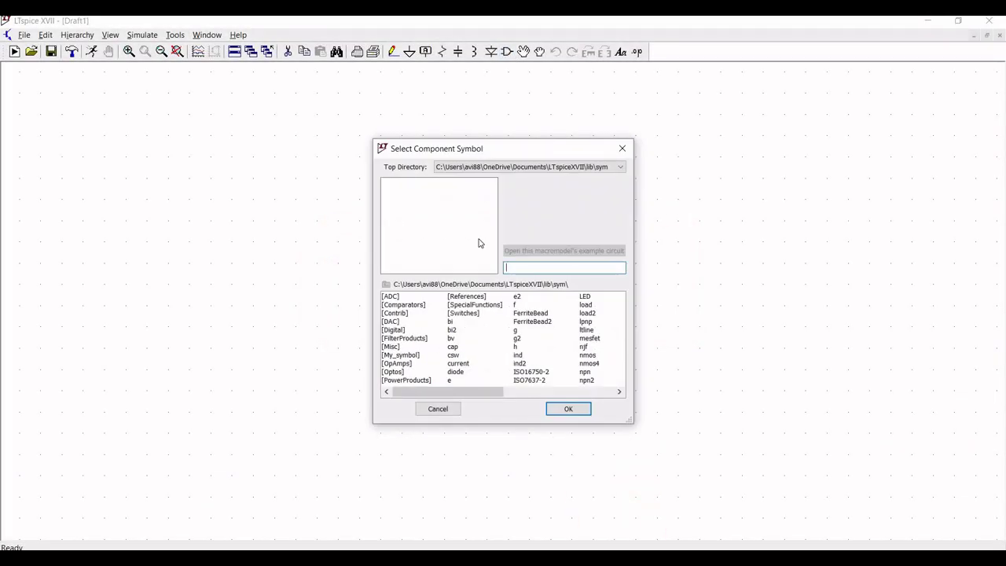
{"action": "type", "text": "NE"}
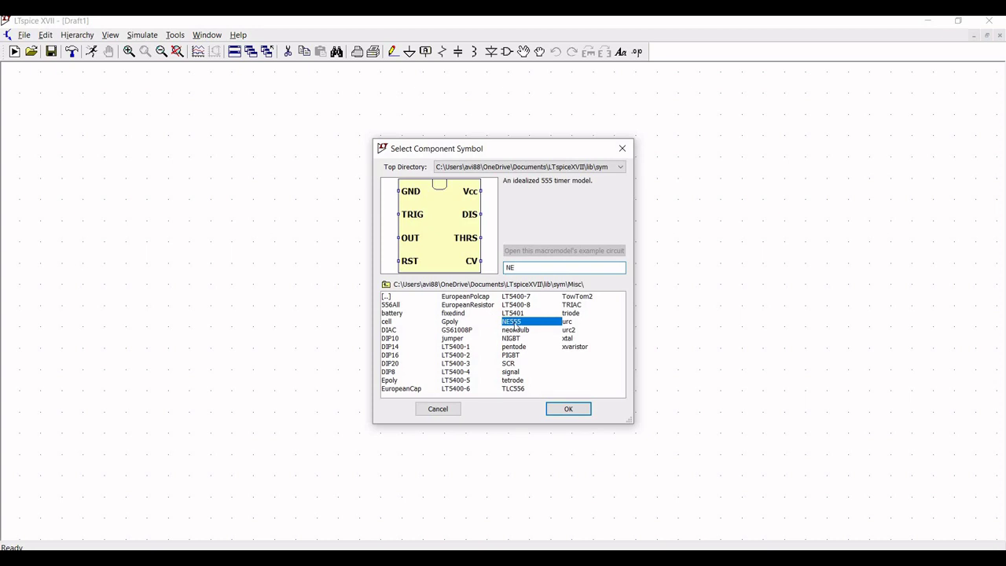
{"action": "type", "text": "555"}
{"action": "left_click", "coordinate": [568, 409]}
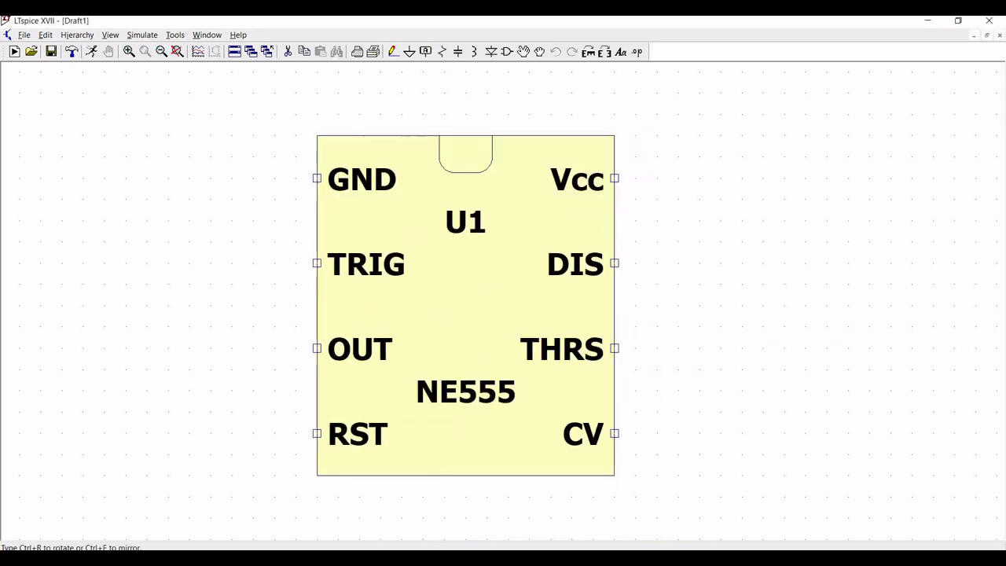
{"action": "left_click", "coordinate": [499, 221]}
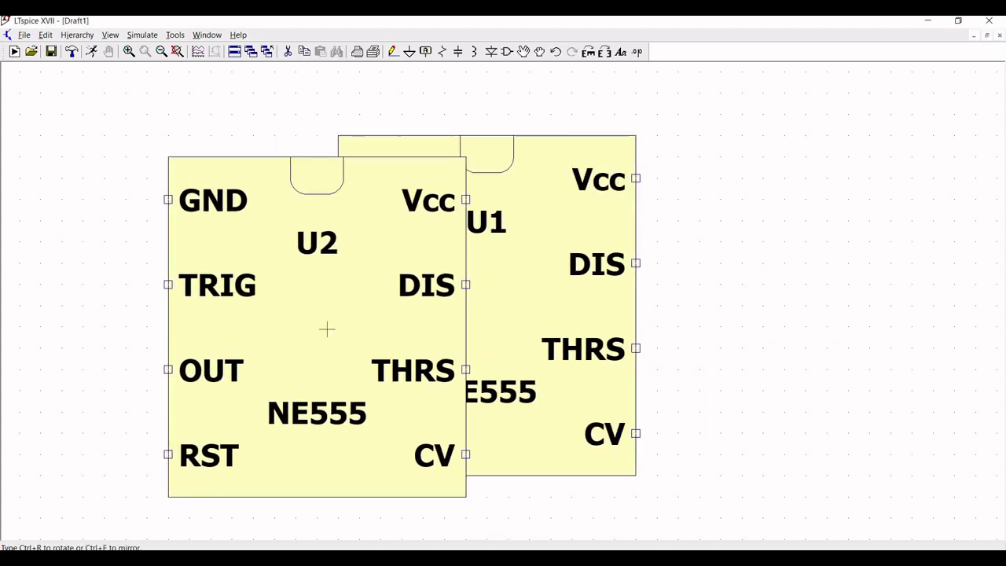
{"action": "key", "text": "Escape"}
{"action": "left_click", "coordinate": [162, 52]}
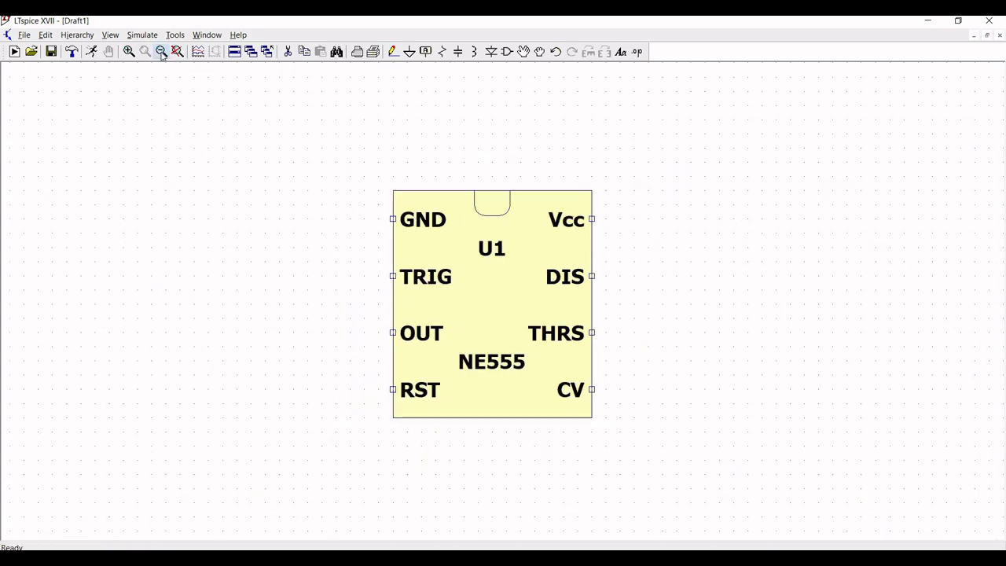
{"action": "left_click", "coordinate": [162, 51]}
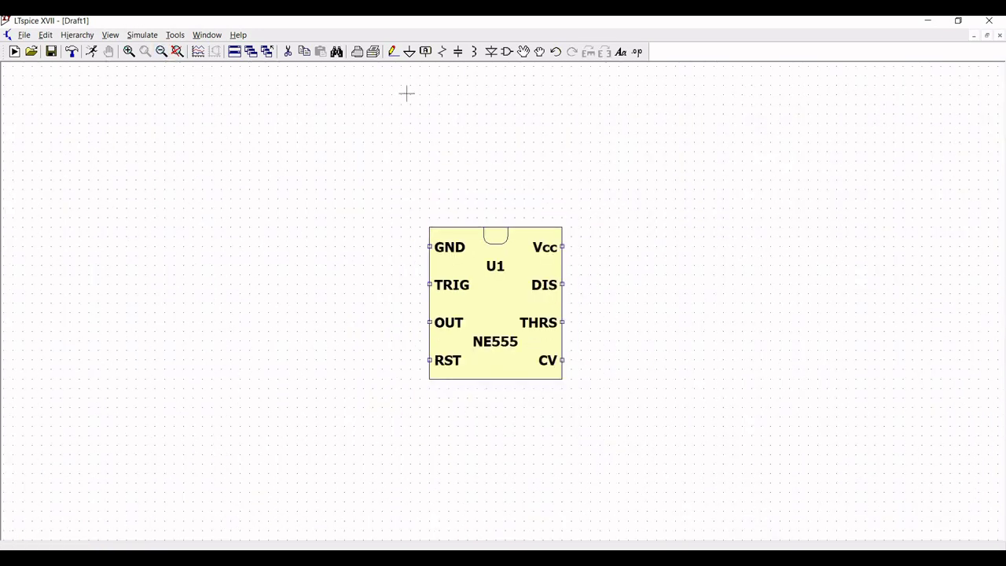
- Place a voltage source, V1, to the right of the NE555
{"action": "left_click", "coordinate": [507, 52]}
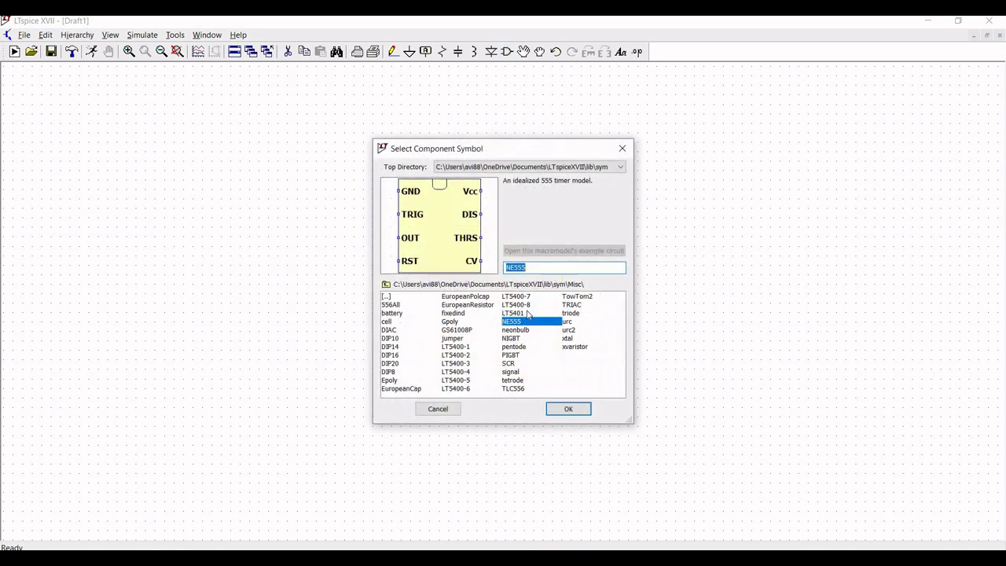
{"action": "double_click", "coordinate": [385, 297]}
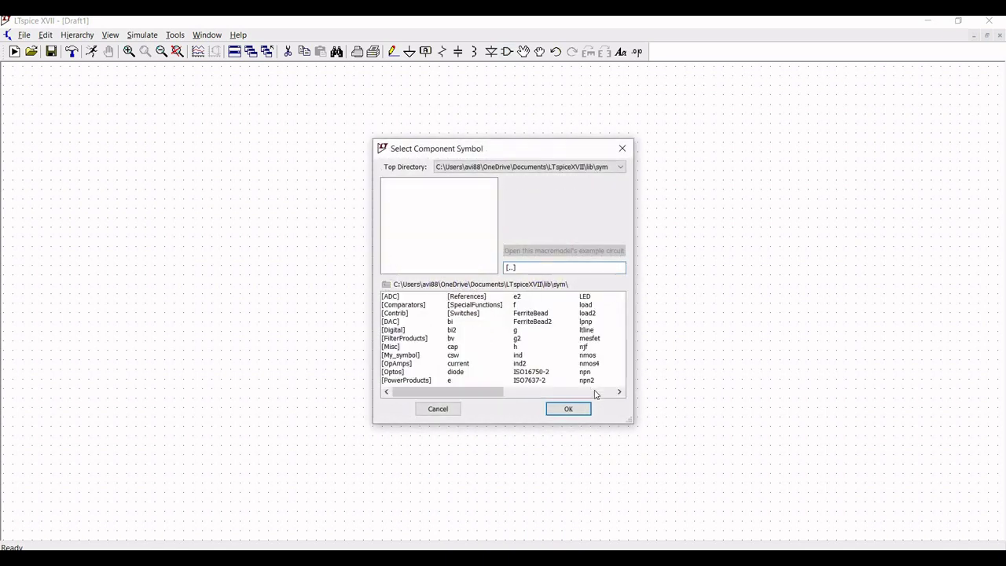
{"action": "left_click", "coordinate": [595, 393]}
{"action": "left_click", "coordinate": [525, 363]}
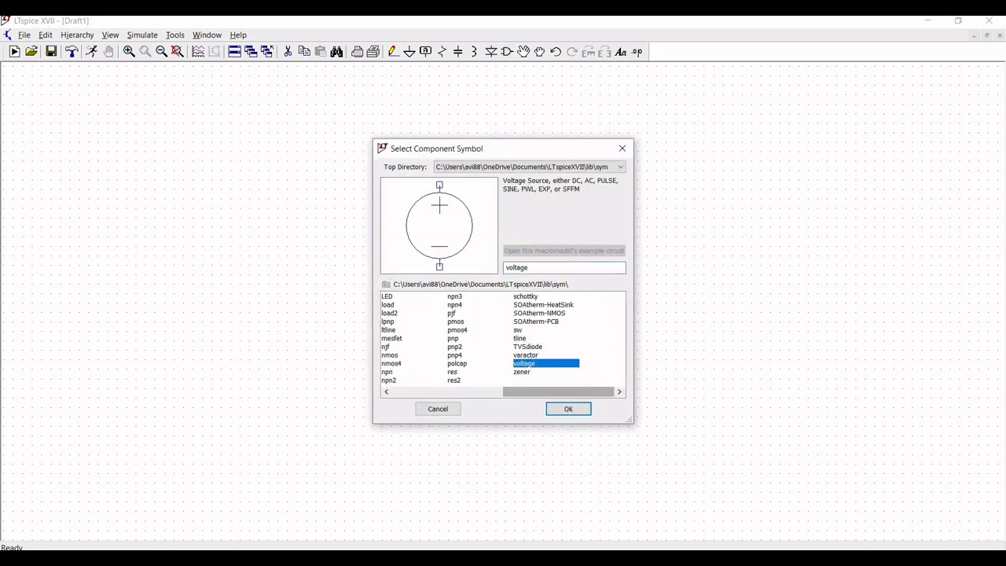
{"action": "left_click", "coordinate": [569, 409]}
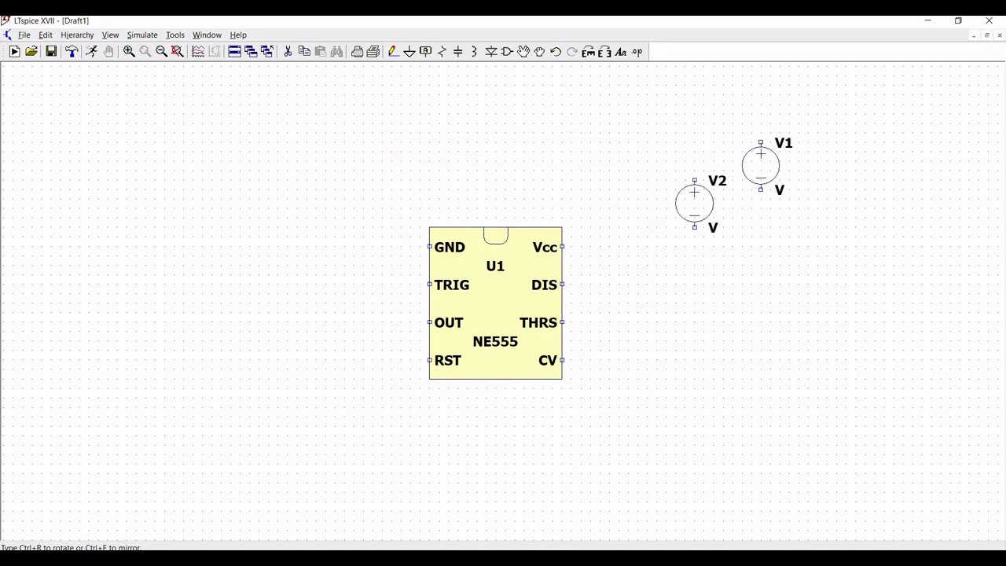
{"action": "key", "text": "Escape"}
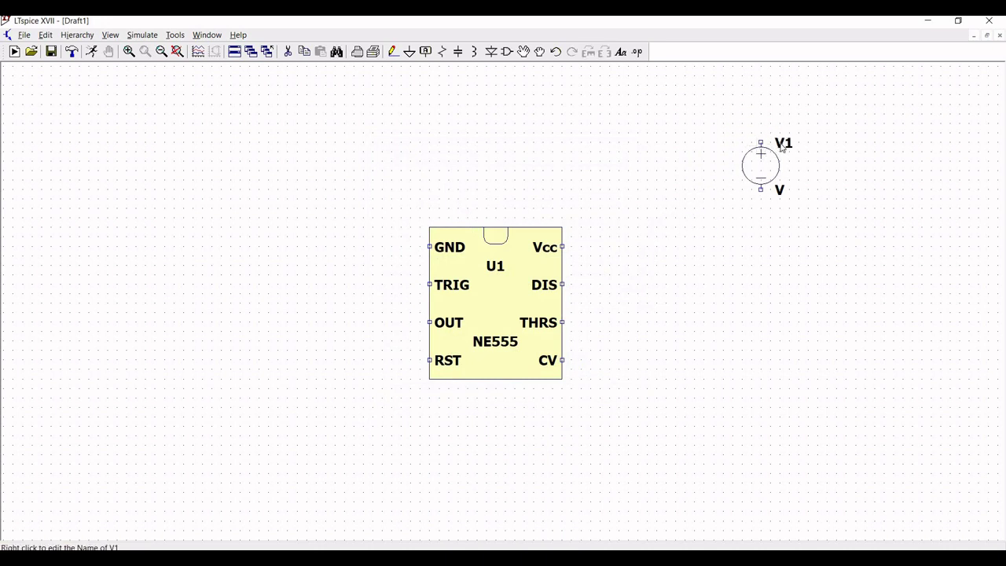
- Rename the voltage source from V1 to Vcc
{"action": "right_click", "coordinate": [782, 146]}
{"action": "type", "text": "Vcc"}
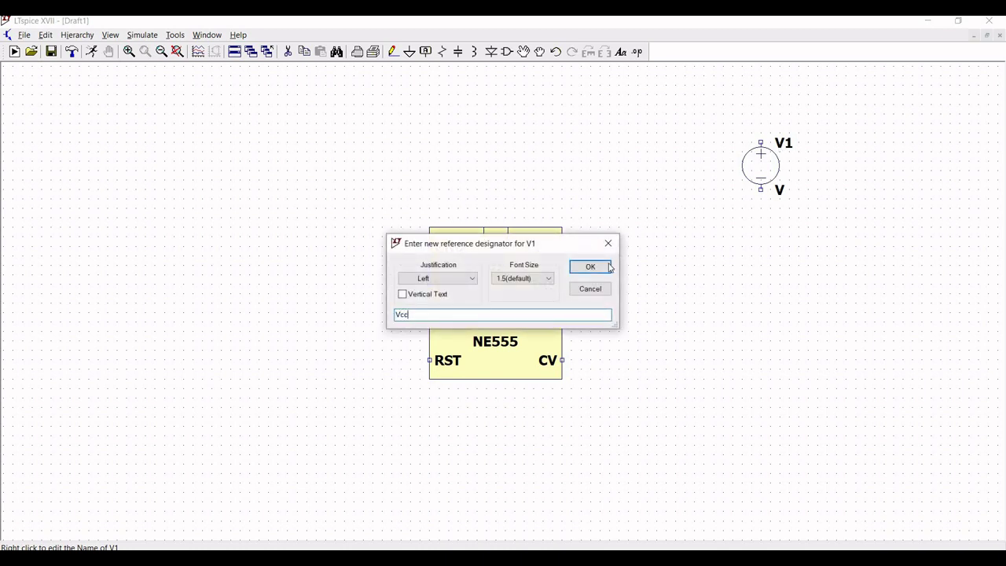
{"action": "left_click", "coordinate": [590, 267]}
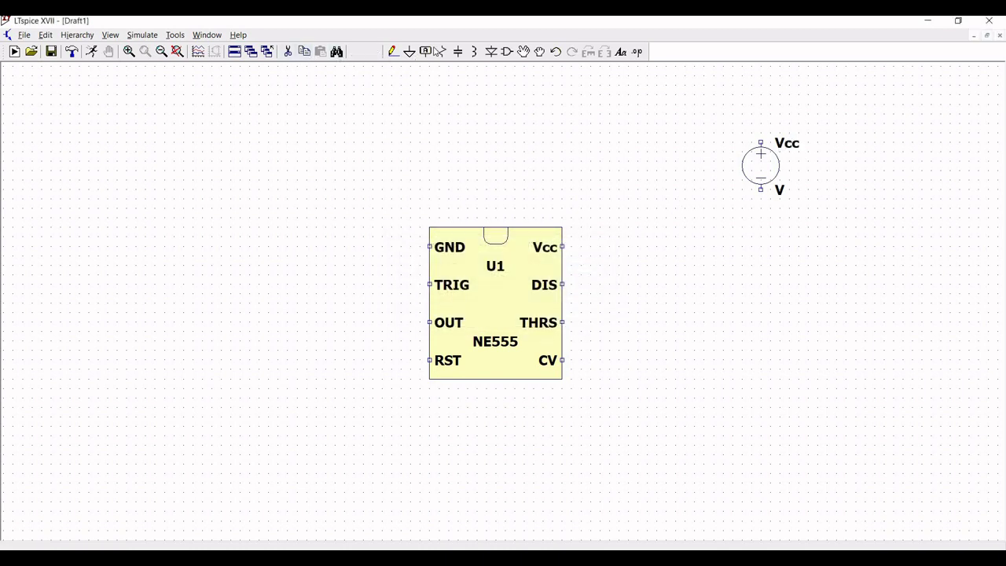
{"action": "left_click", "coordinate": [412, 51]}
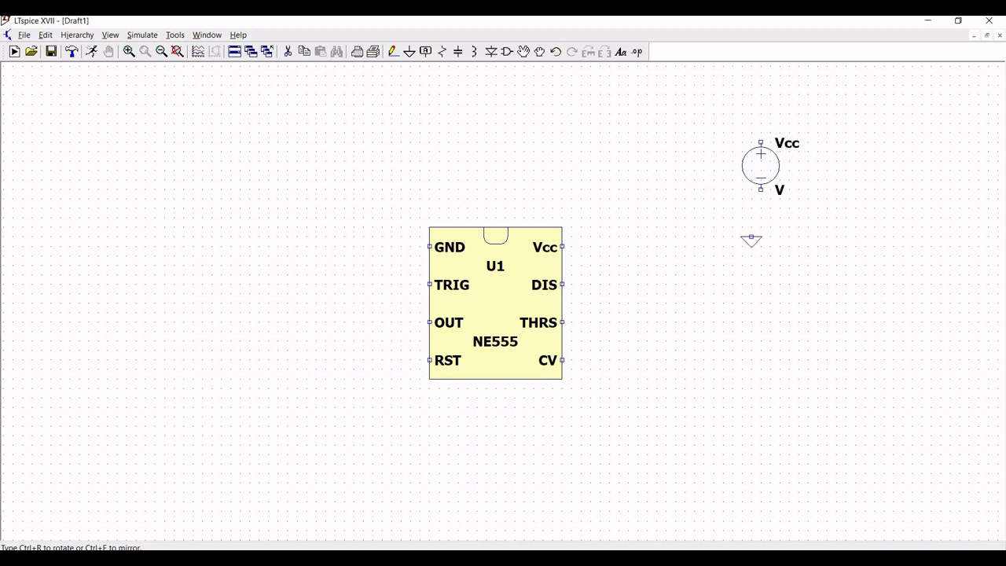
- Ground the source's negative pin and run a short wire up from its positive pin
{"action": "left_click", "coordinate": [760, 229]}
{"action": "key", "text": "Escape"}
{"action": "left_click", "coordinate": [393, 51]}
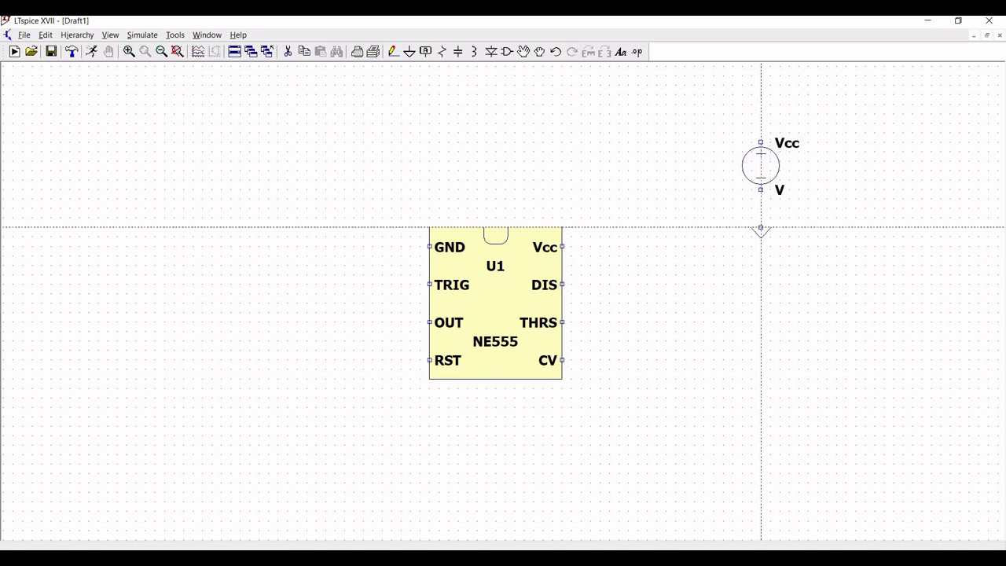
{"action": "left_click", "coordinate": [760, 228]}
{"action": "left_click", "coordinate": [761, 189]}
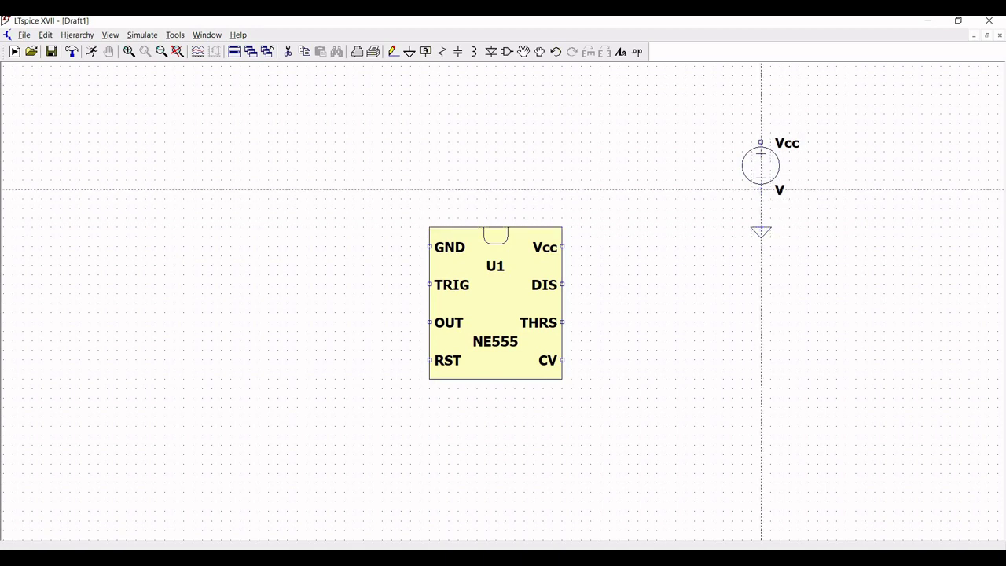
{"action": "left_click", "coordinate": [761, 142]}
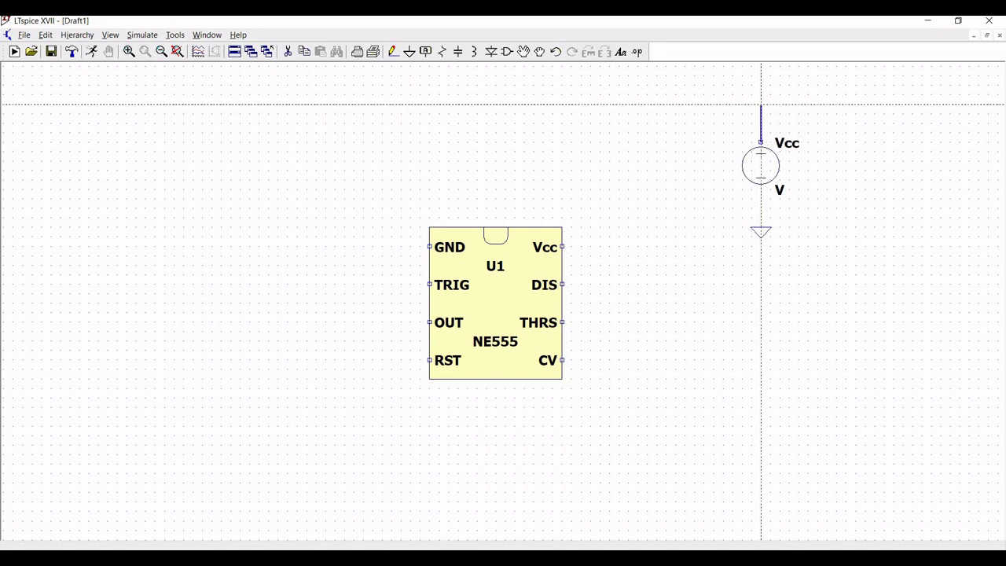
{"action": "left_click", "coordinate": [761, 103]}
{"action": "key", "text": "Escape"}
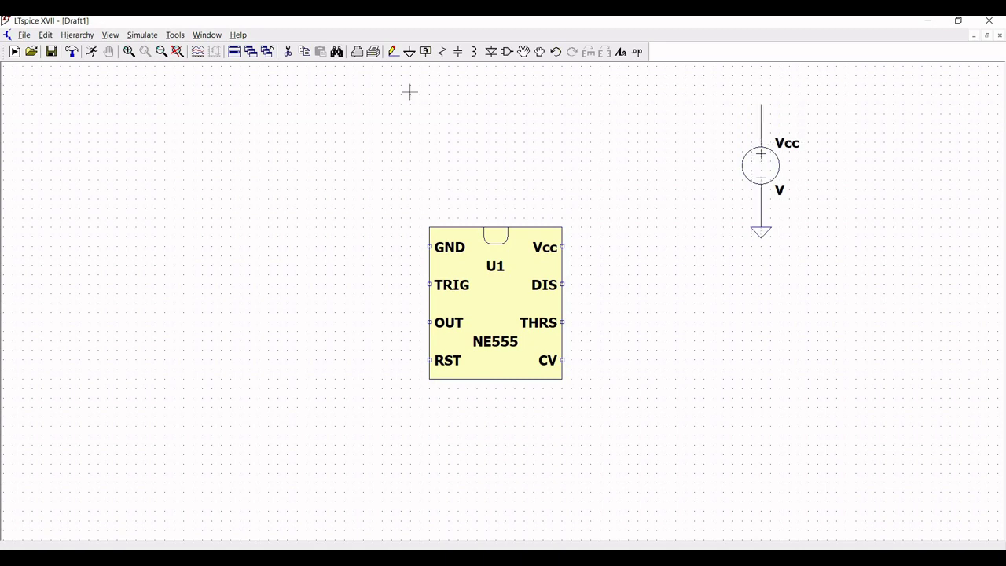
- Label the wire above the source with the net name Vcc
{"action": "left_click", "coordinate": [426, 51]}
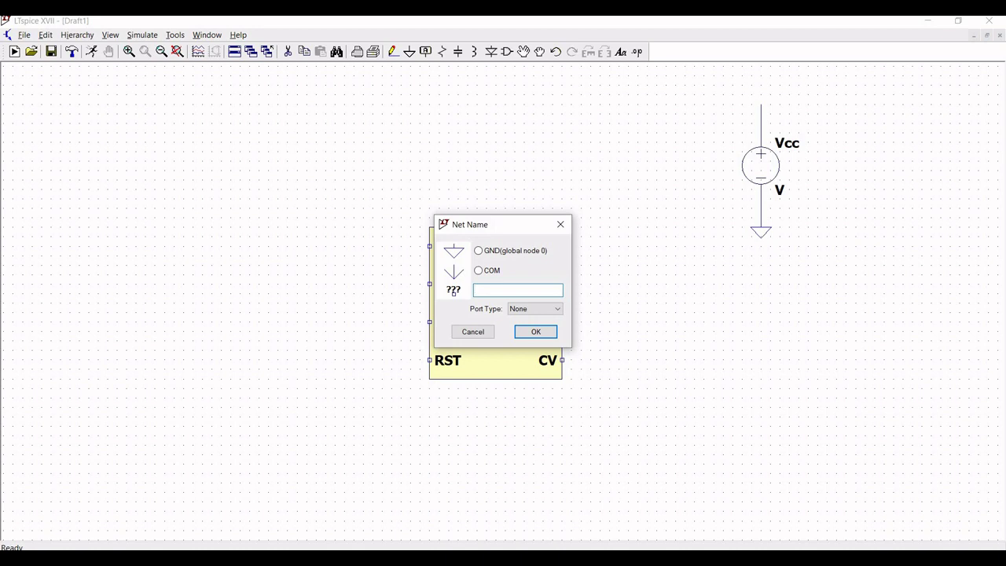
{"action": "type", "text": "Vcc"}
{"action": "key", "text": "Return"}
{"action": "left_click", "coordinate": [761, 104]}
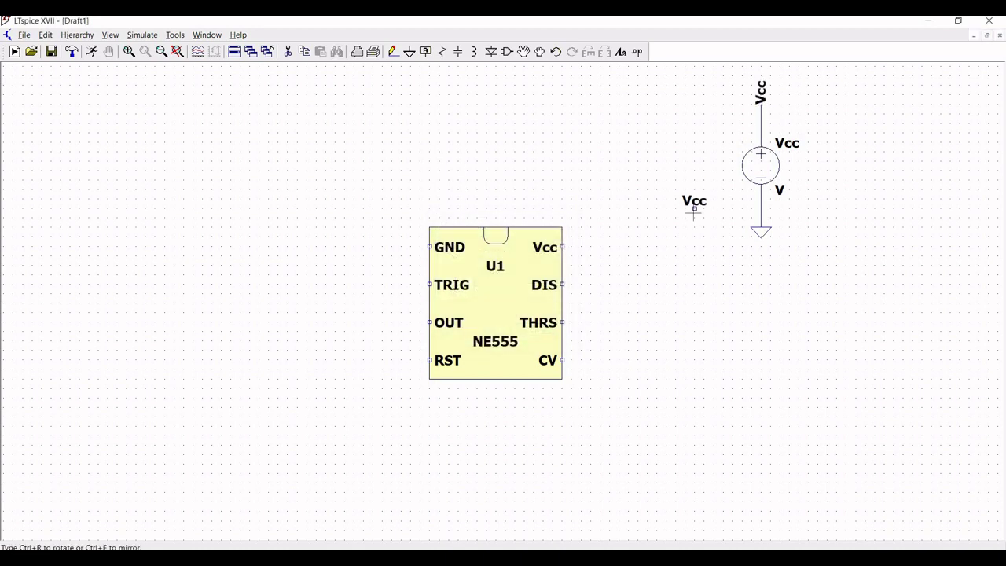
{"action": "key", "text": "Escape"}
- Set the Vcc source's DC value to 5 V
{"action": "right_click", "coordinate": [768, 166]}
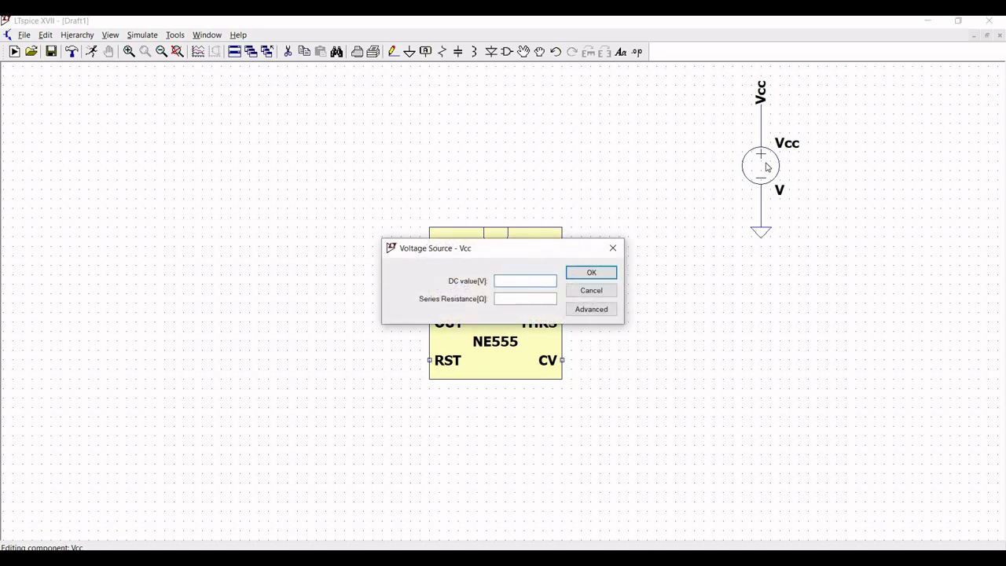
{"action": "type", "text": "5"}
{"action": "left_click", "coordinate": [582, 270]}
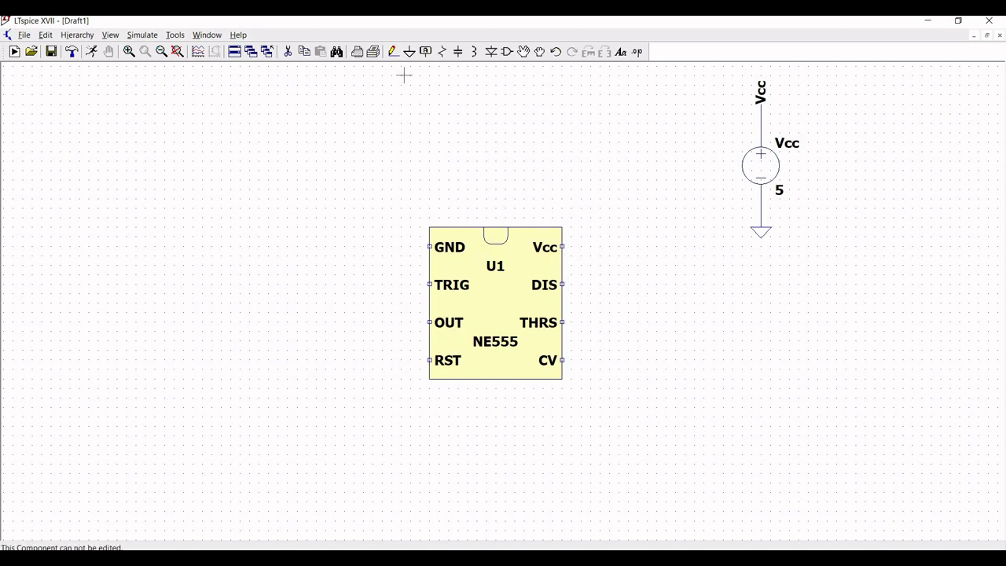
- Draw a wire off U1's Vcc pin and a short stub off its RST pin
{"action": "left_click", "coordinate": [393, 54]}
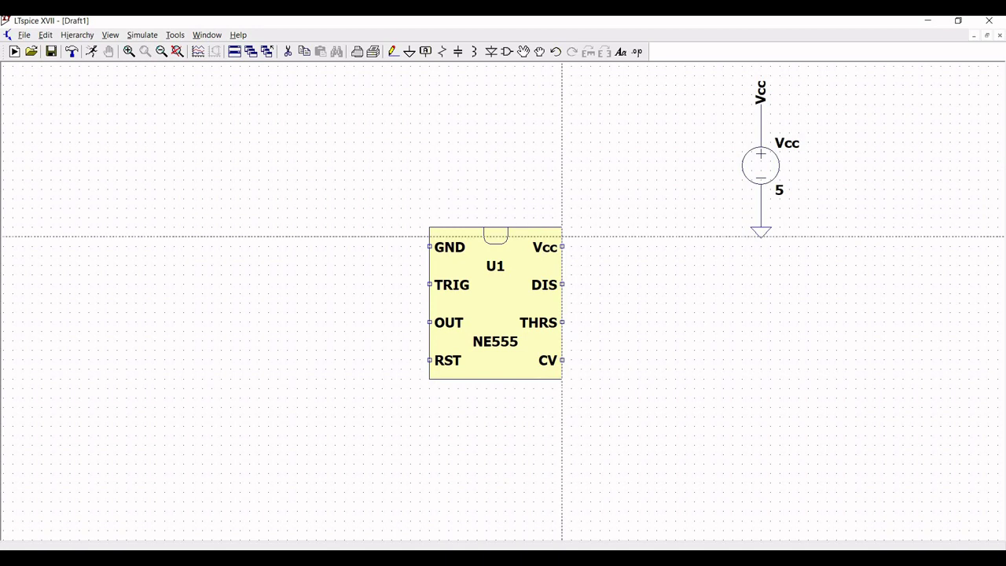
{"action": "left_click", "coordinate": [562, 246]}
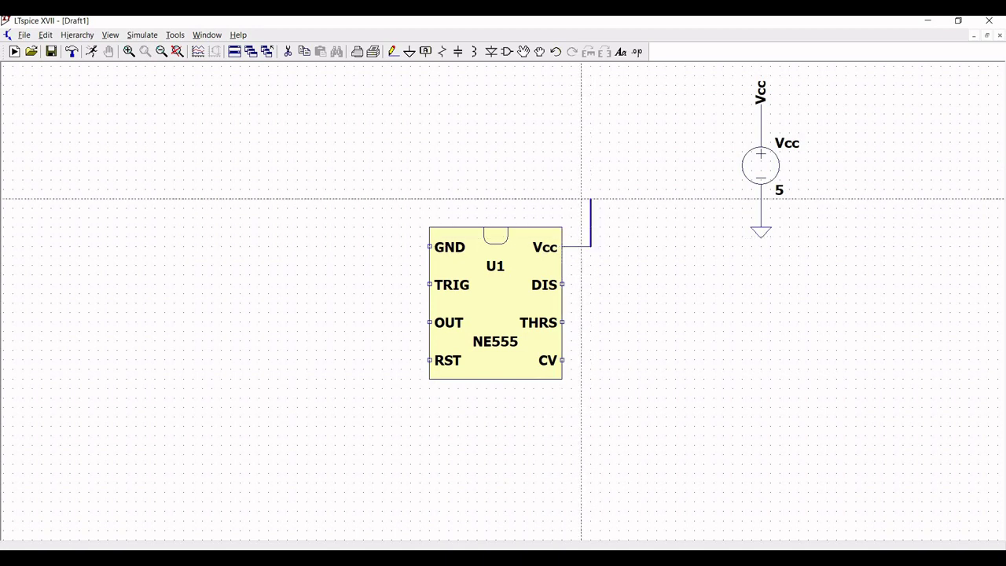
{"action": "left_click", "coordinate": [591, 169]}
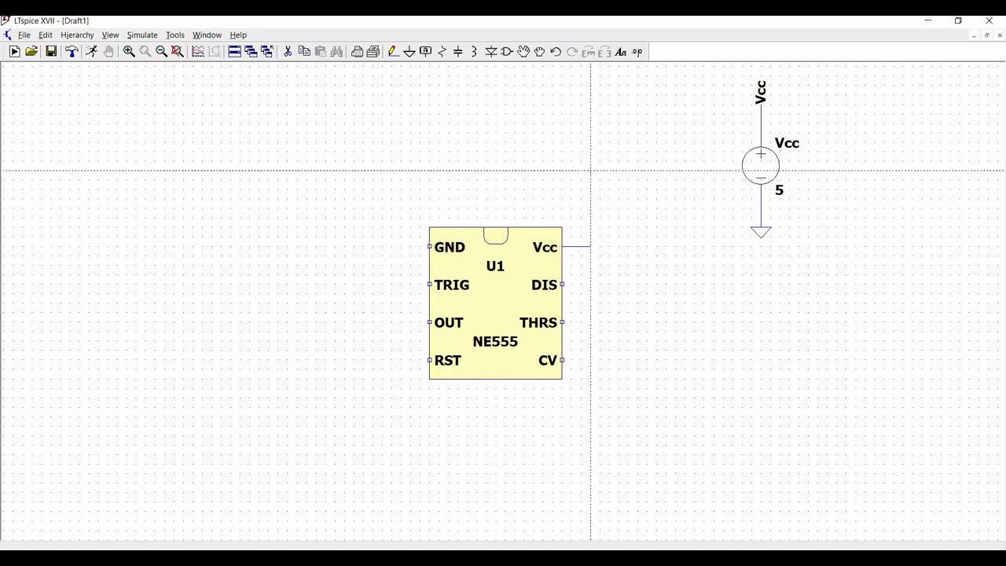
{"action": "key", "text": "Escape"}
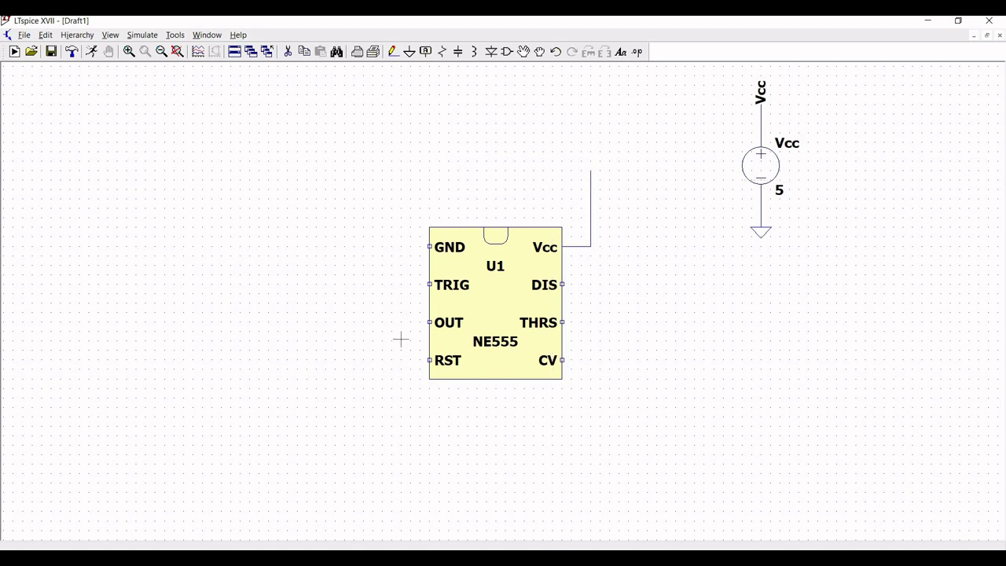
{"action": "left_click", "coordinate": [392, 51]}
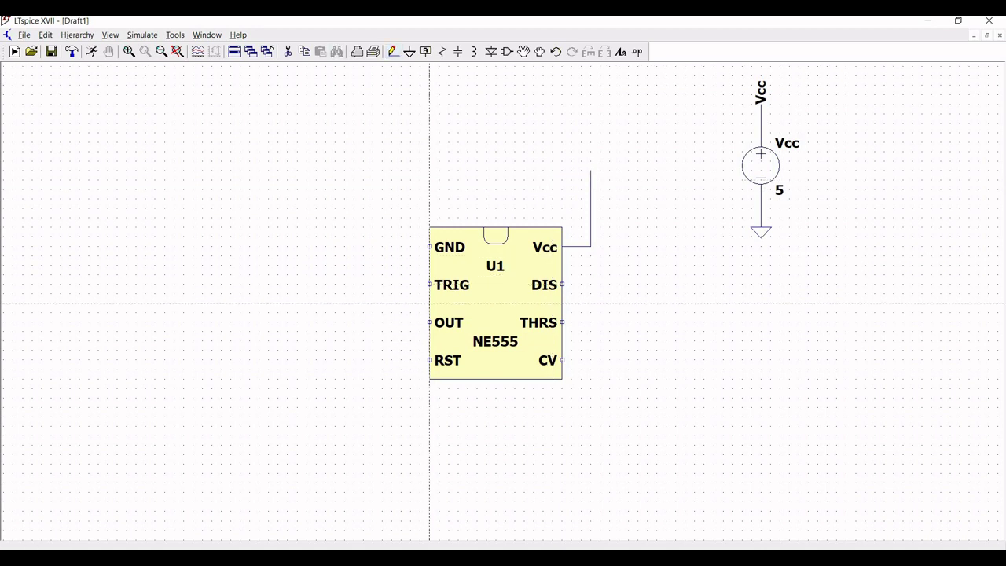
{"action": "left_click", "coordinate": [429, 360]}
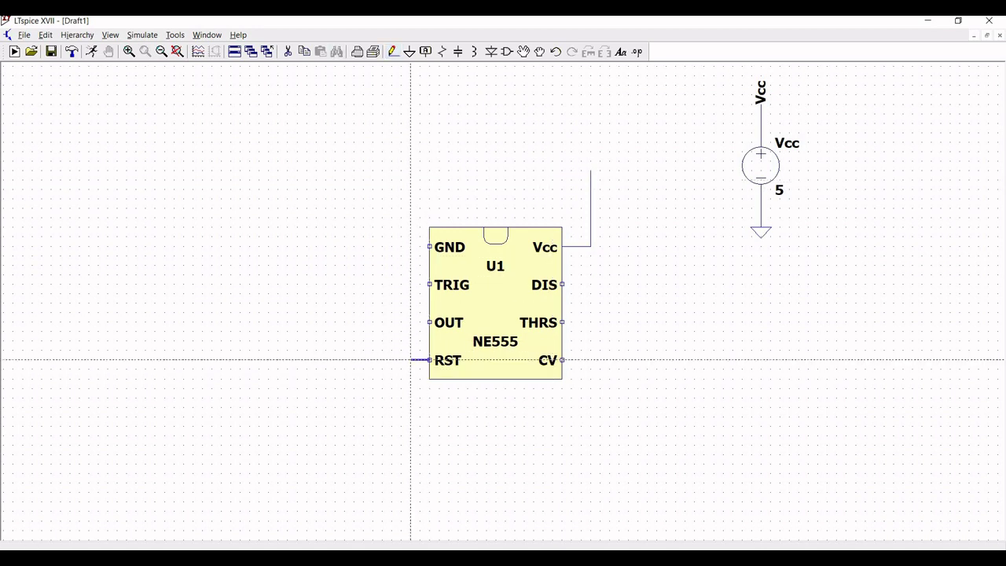
{"action": "right_click", "coordinate": [392, 360]}
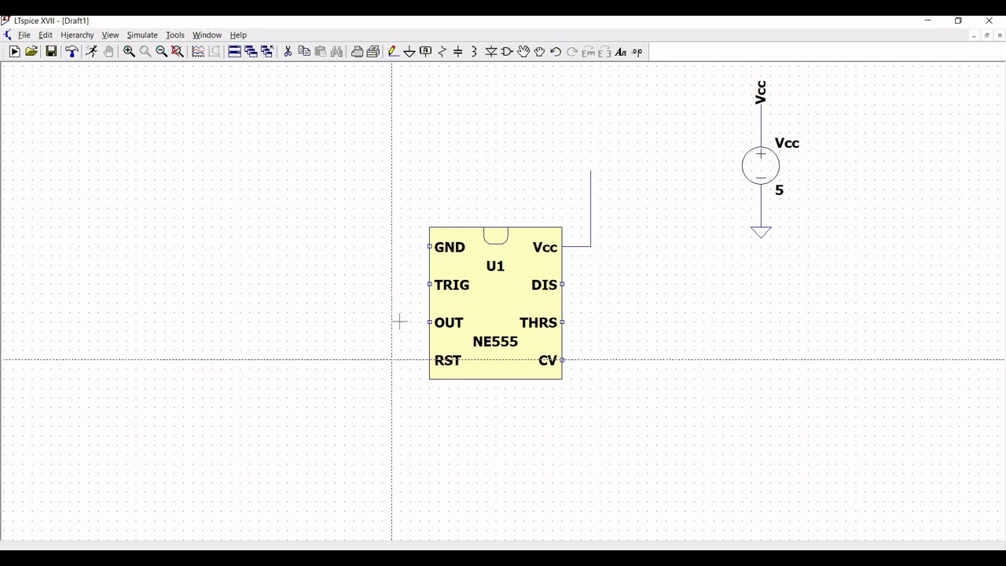
{"action": "right_click", "coordinate": [391, 360]}
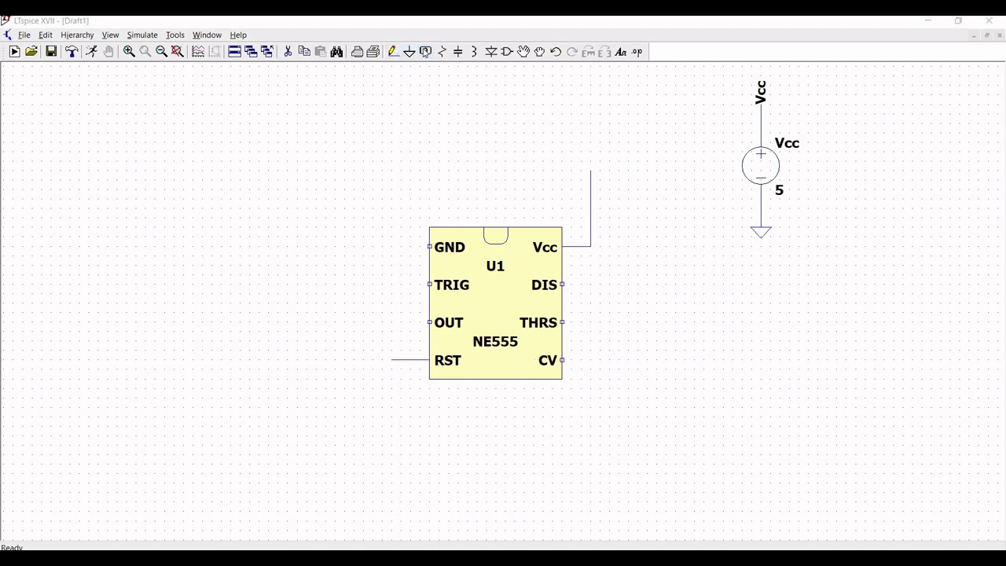
- Put Vcc net labels on the RST stub and the supply-pin wire
{"action": "left_click", "coordinate": [425, 52]}
{"action": "type", "text": "Vcc"}
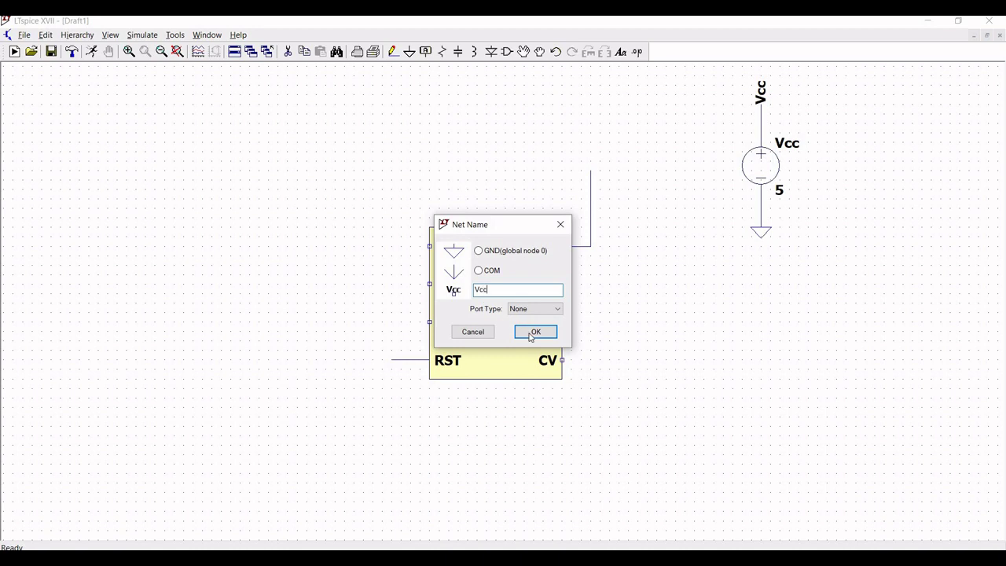
{"action": "left_click", "coordinate": [533, 332]}
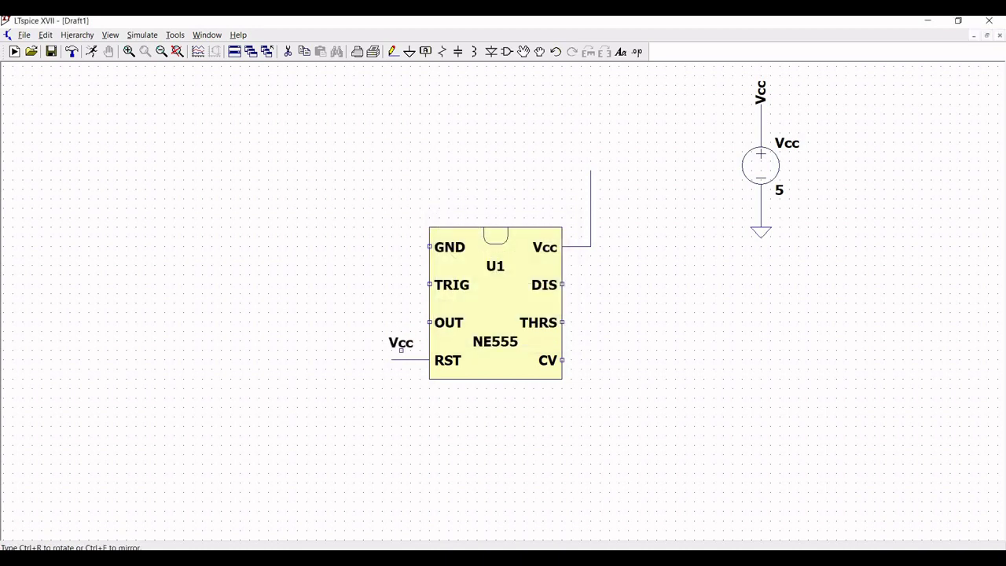
{"action": "left_click", "coordinate": [401, 359]}
{"action": "key", "text": "ctrl+r"}
{"action": "left_click", "coordinate": [590, 179]}
{"action": "right_click", "coordinate": [527, 253]}
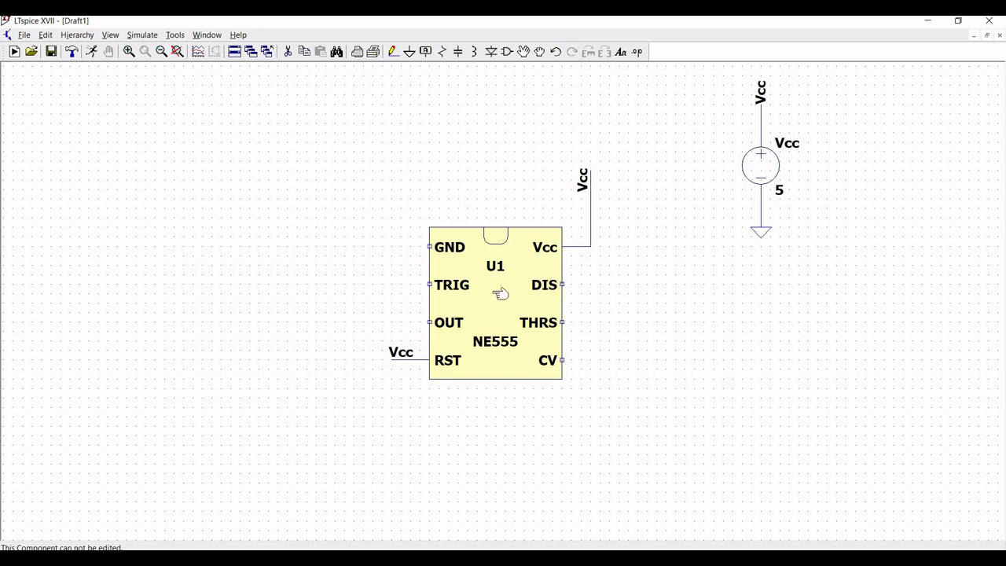
- Place resistor R1 just right of the NE555 and open its properties
{"action": "left_click", "coordinate": [442, 52]}
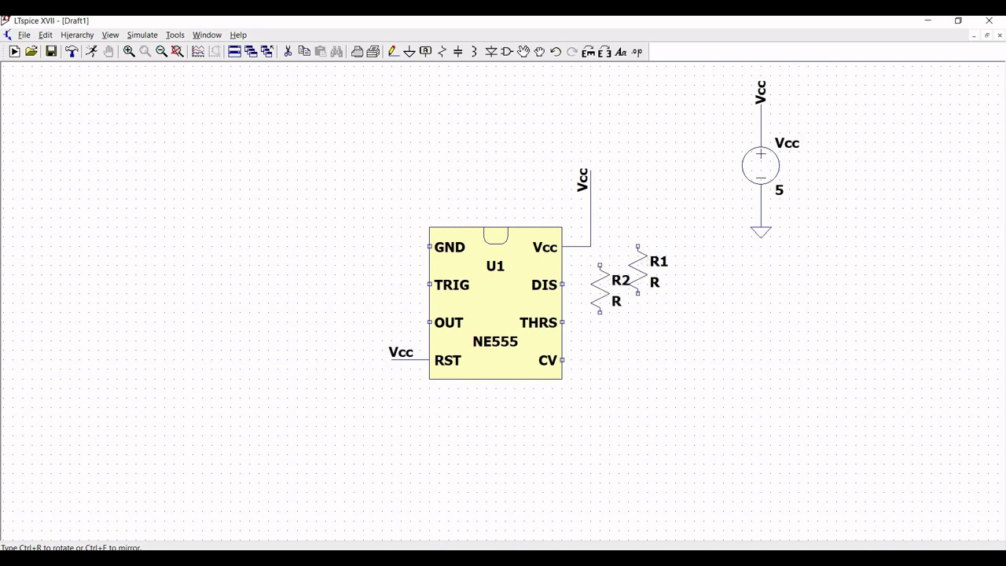
{"action": "key", "text": "Escape"}
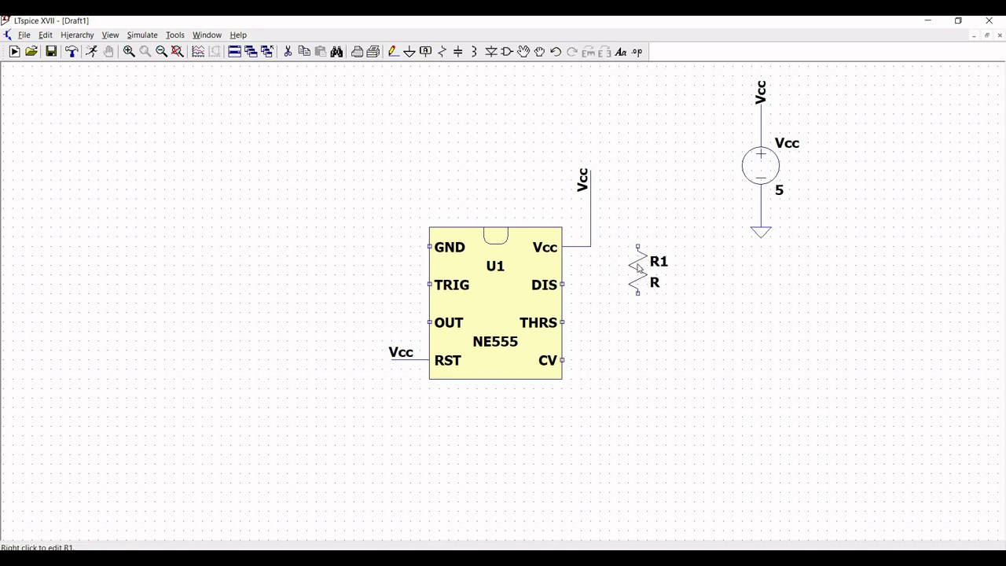
{"action": "right_click", "coordinate": [638, 268]}
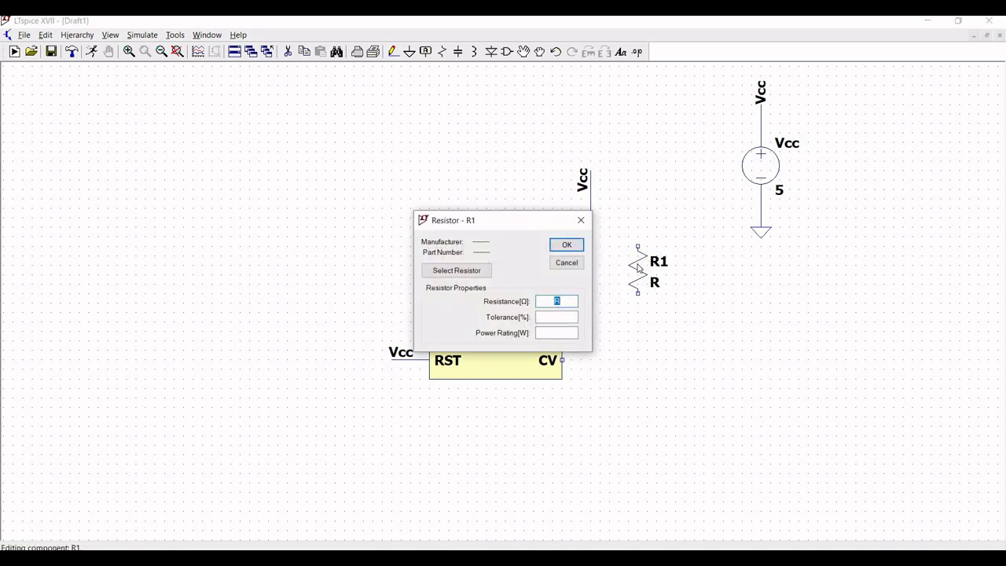
- Enter R1's resistance, correcting the mistyped 1M and !meg entries to 1Meg
{"action": "type", "text": "1M"}
{"action": "left_click", "coordinate": [567, 245]}
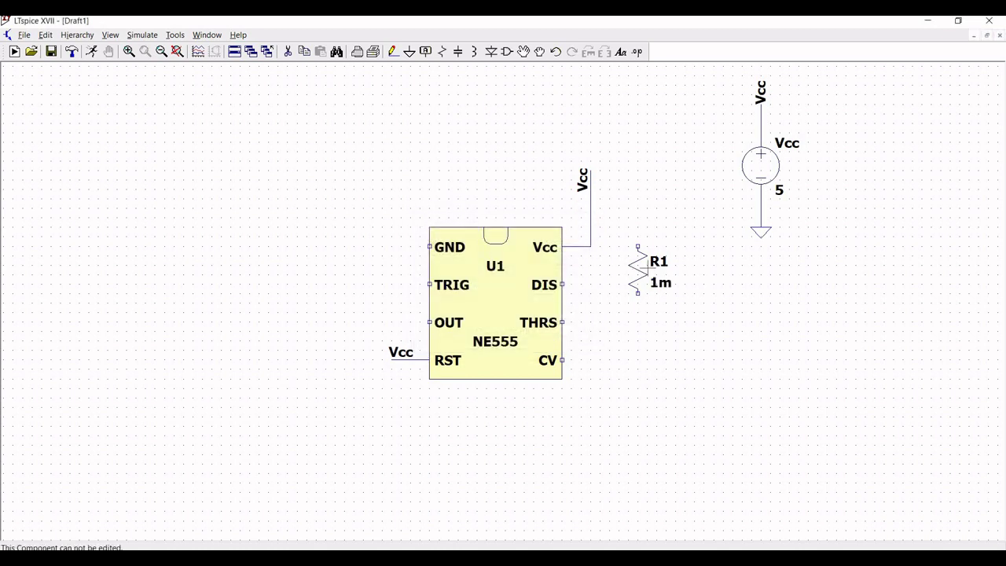
{"action": "right_click", "coordinate": [636, 274]}
{"action": "right_click", "coordinate": [637, 274]}
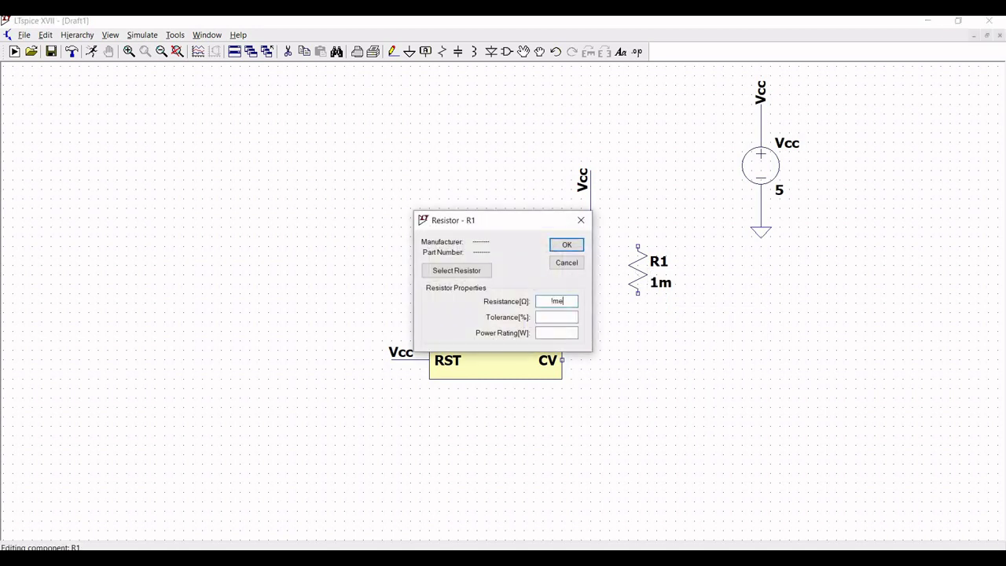
{"action": "type", "text": "!meg"}
{"action": "key", "text": "Return"}
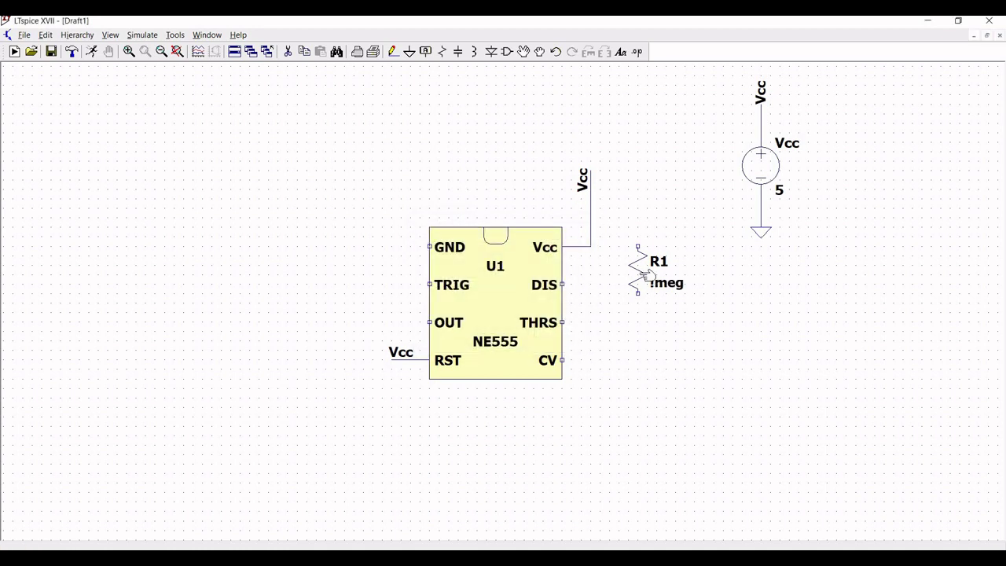
{"action": "right_click", "coordinate": [634, 281]}
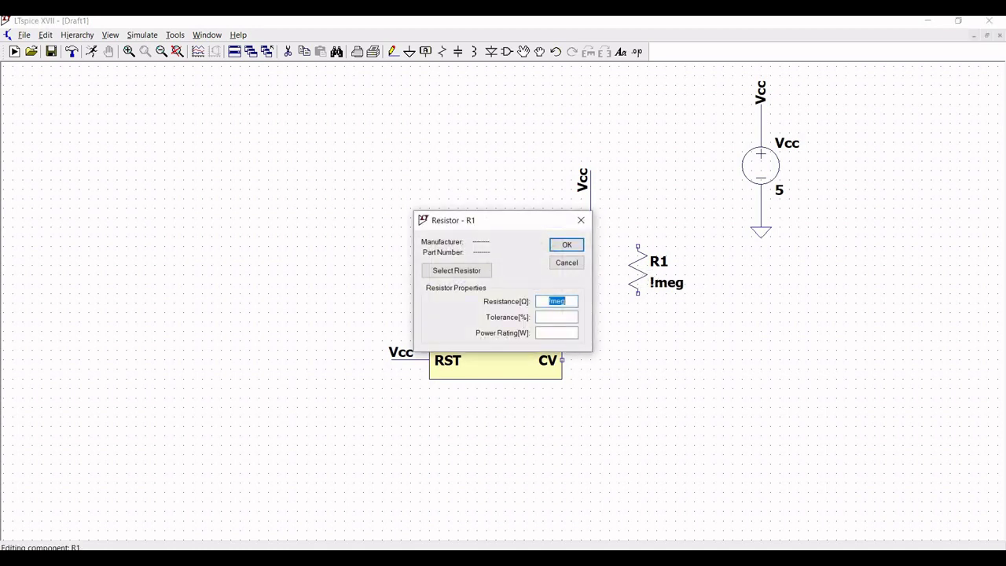
{"action": "type", "text": "1Meg"}
{"action": "left_click", "coordinate": [555, 248]}
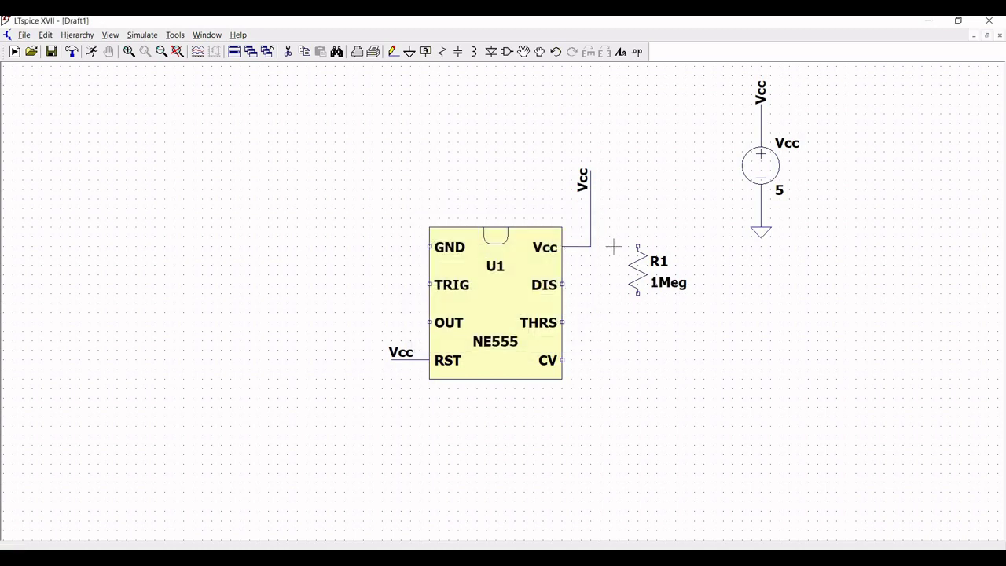
- Wire R1's top pin to the Vcc pin wire and its bottom pin to U1's DIS pin
{"action": "left_click", "coordinate": [393, 52]}
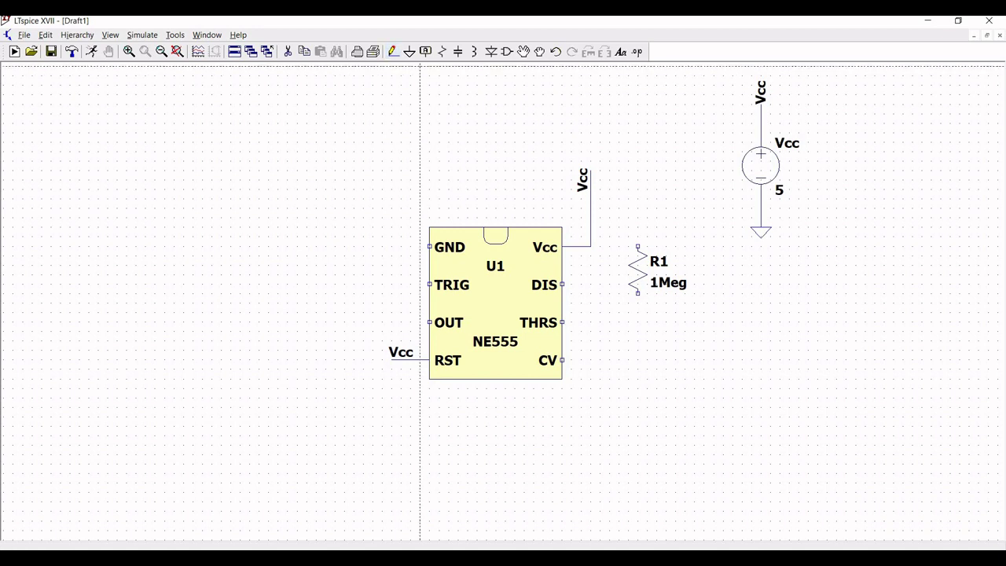
{"action": "left_click", "coordinate": [637, 246]}
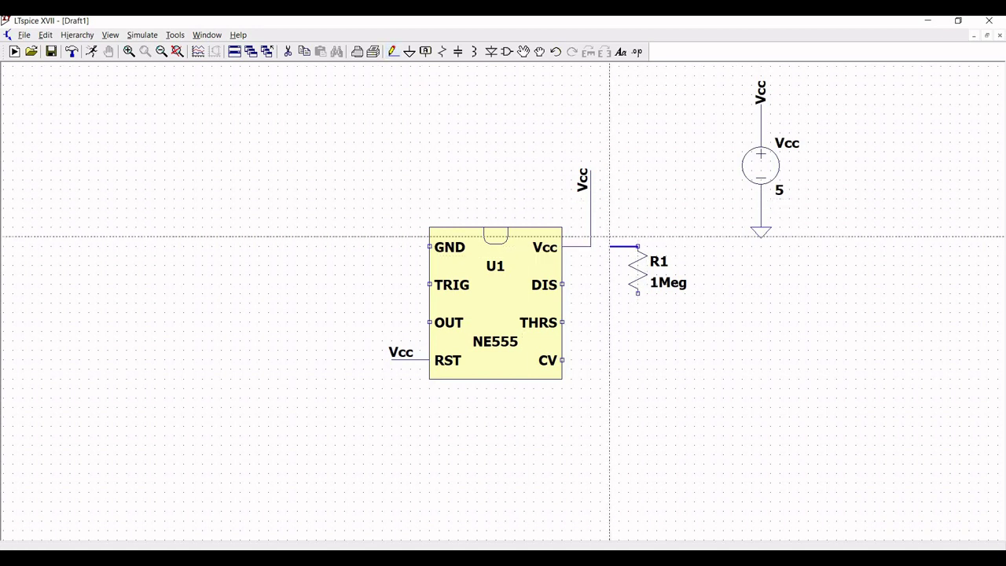
{"action": "left_click", "coordinate": [591, 246]}
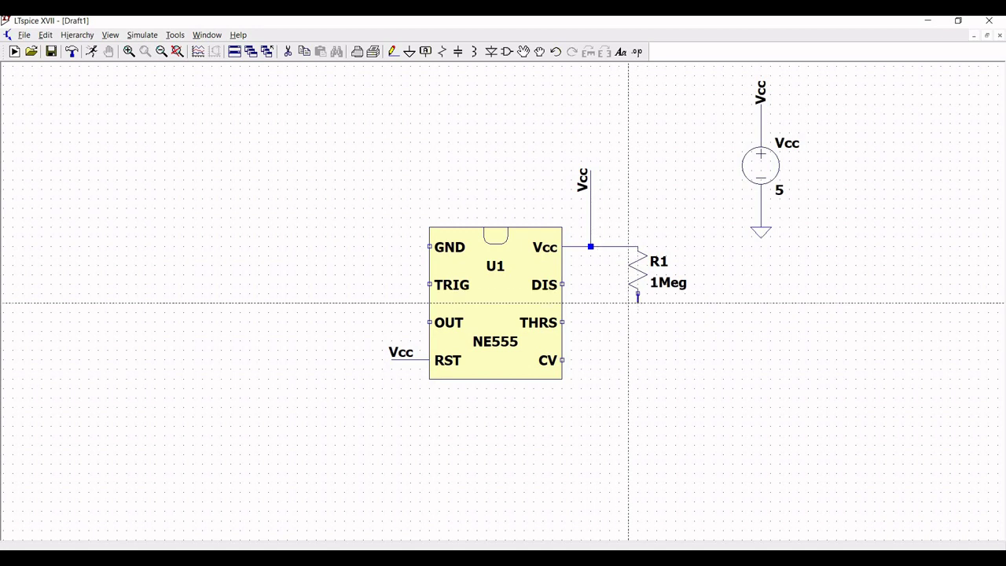
{"action": "left_click", "coordinate": [609, 302]}
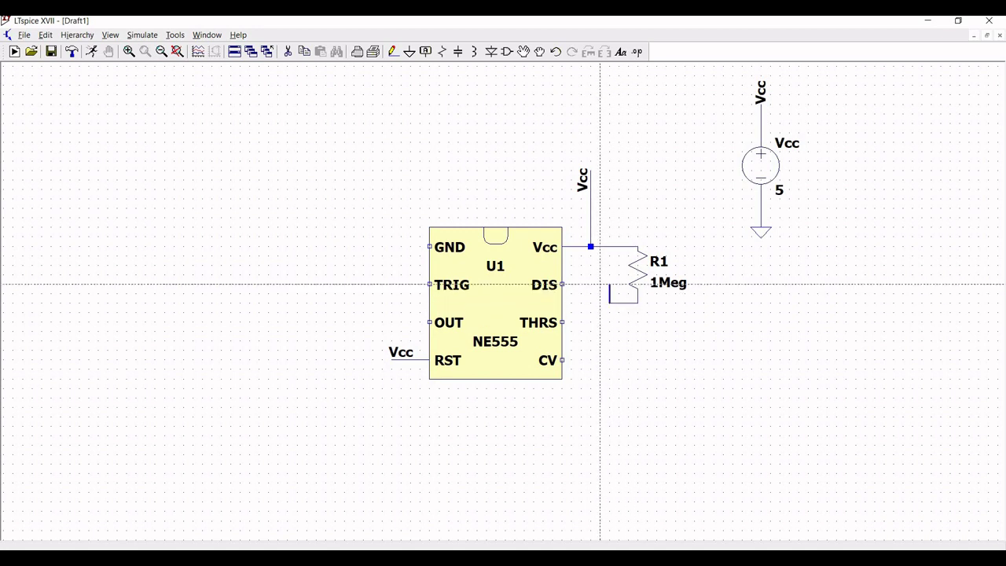
{"action": "left_click", "coordinate": [561, 284]}
{"action": "key", "text": "Escape"}
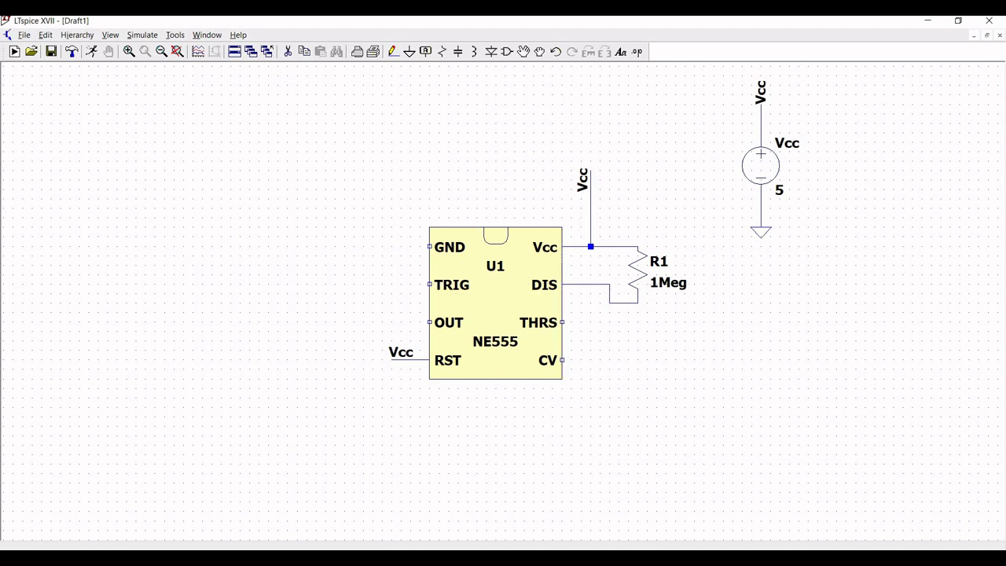
{"action": "key", "text": "F3"}
- Drop resistor R2 below R1 at its default value R
{"action": "left_click", "coordinate": [442, 51]}
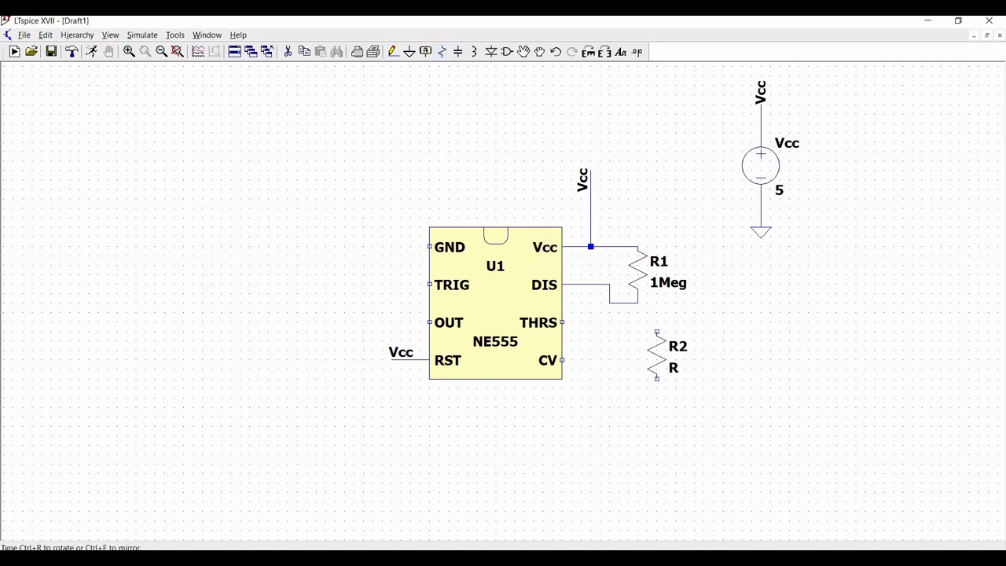
{"action": "left_click", "coordinate": [637, 354]}
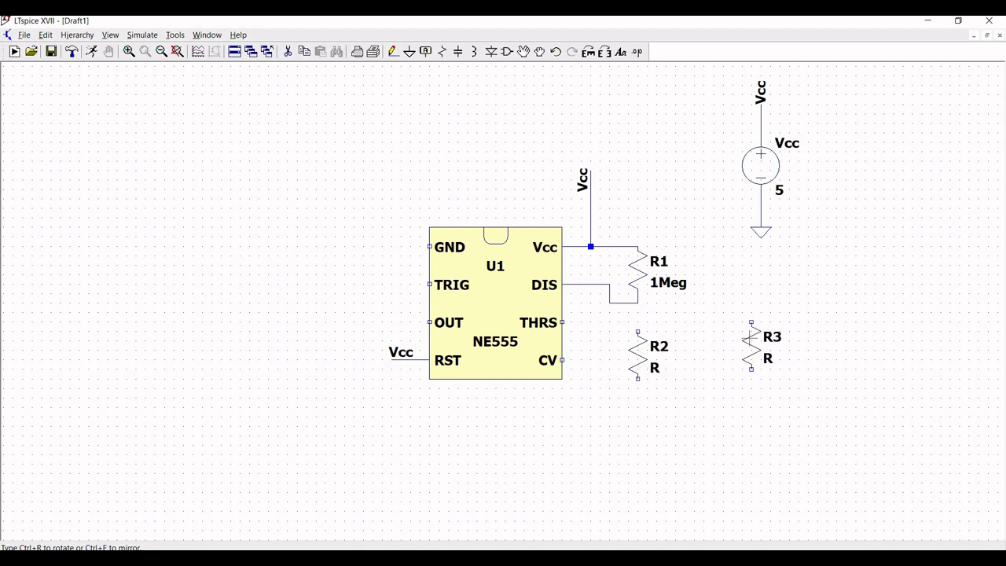
{"action": "key", "text": "Escape"}
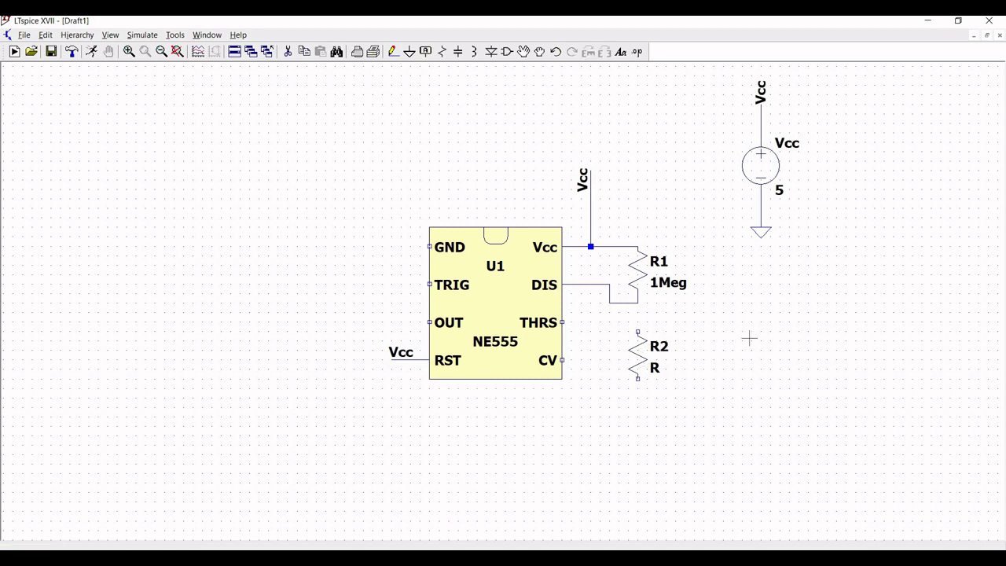
{"action": "right_click", "coordinate": [452, 282]}
{"action": "left_click", "coordinate": [391, 52]}
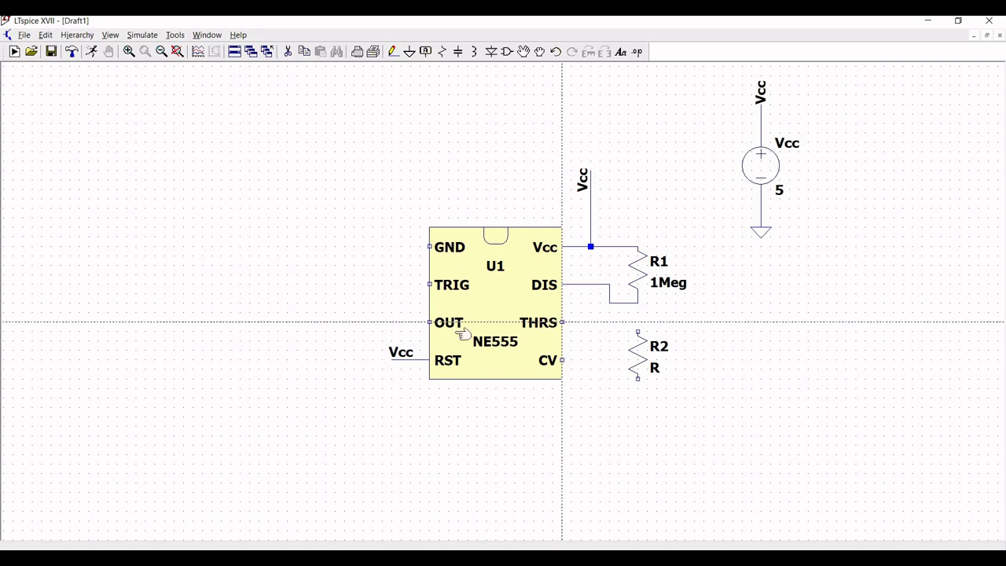
- Undo the last change, then loop a wire from TRIG over the chip to the THRS pin
{"action": "key", "text": "ctrl+z"}
{"action": "left_click", "coordinate": [393, 52]}
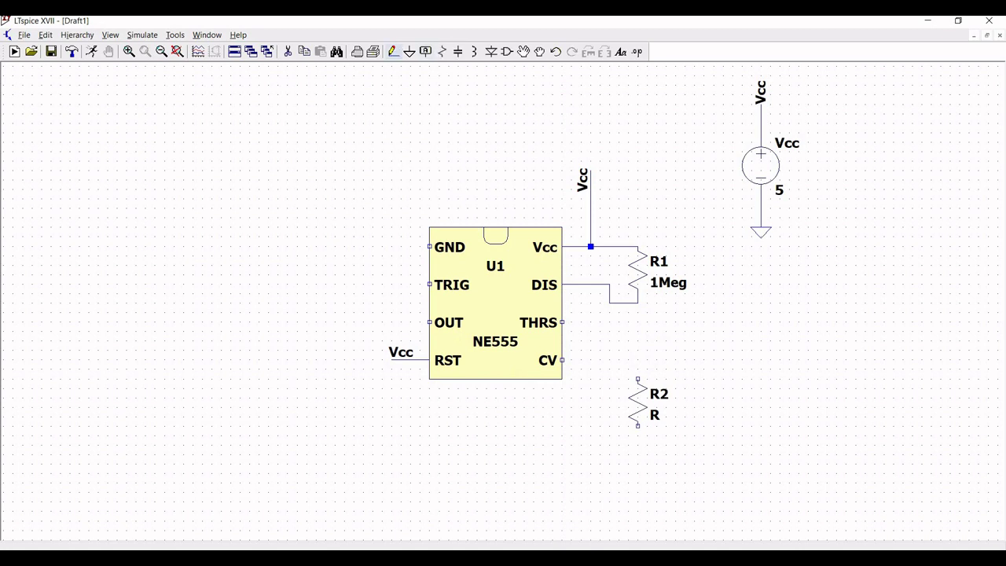
{"action": "left_click", "coordinate": [429, 285]}
{"action": "left_click", "coordinate": [391, 285]}
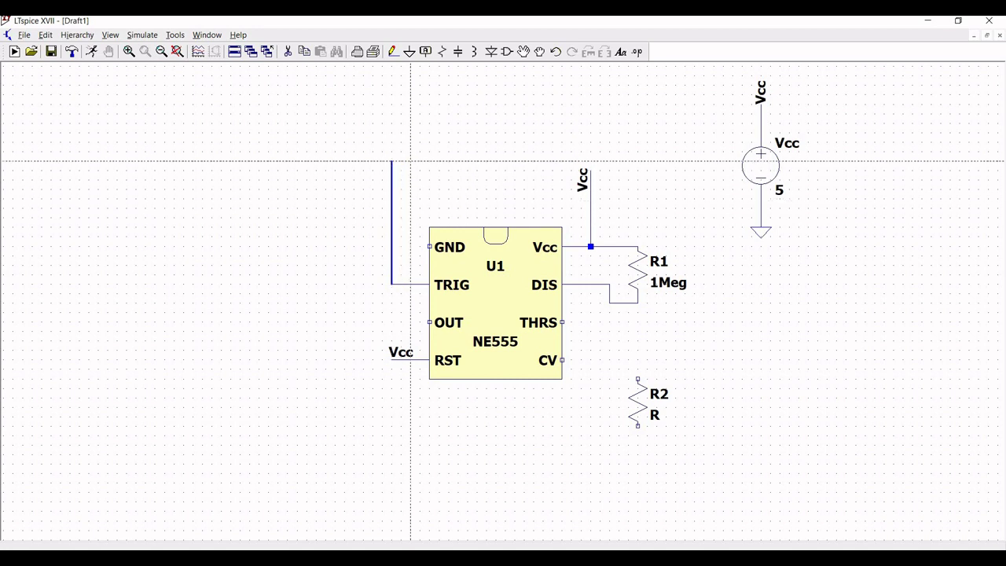
{"action": "left_click", "coordinate": [393, 161]}
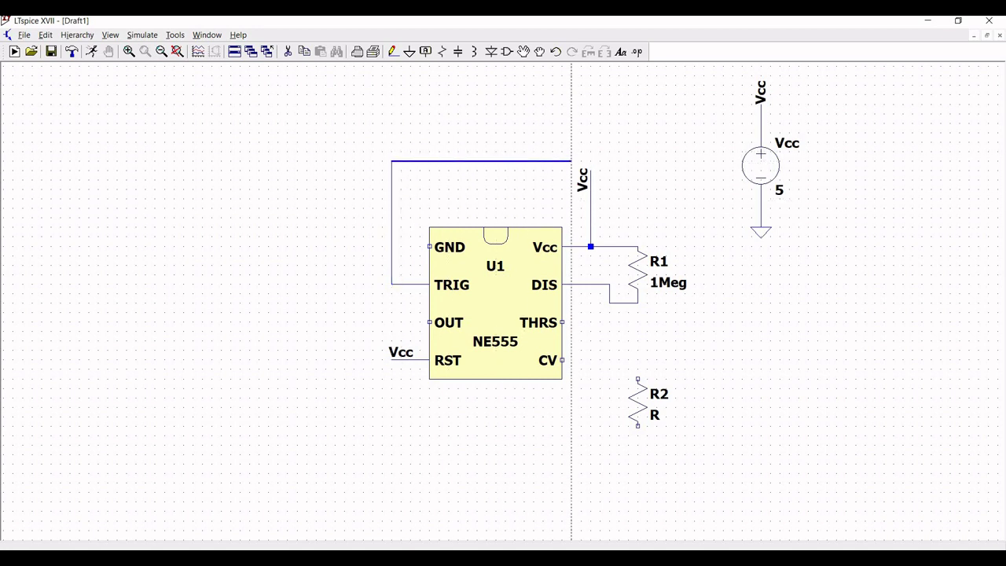
{"action": "left_click", "coordinate": [703, 161]}
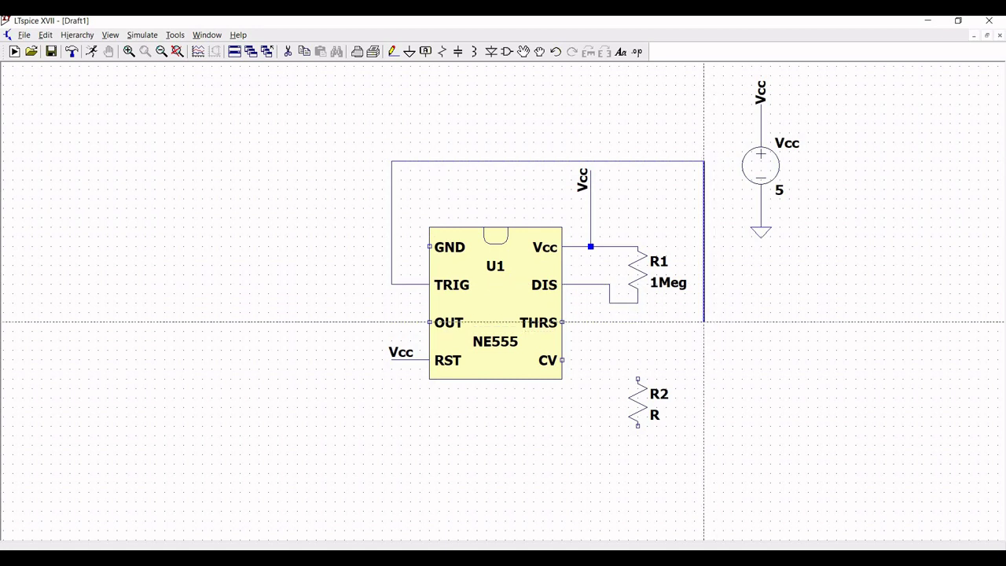
{"action": "left_click", "coordinate": [703, 321]}
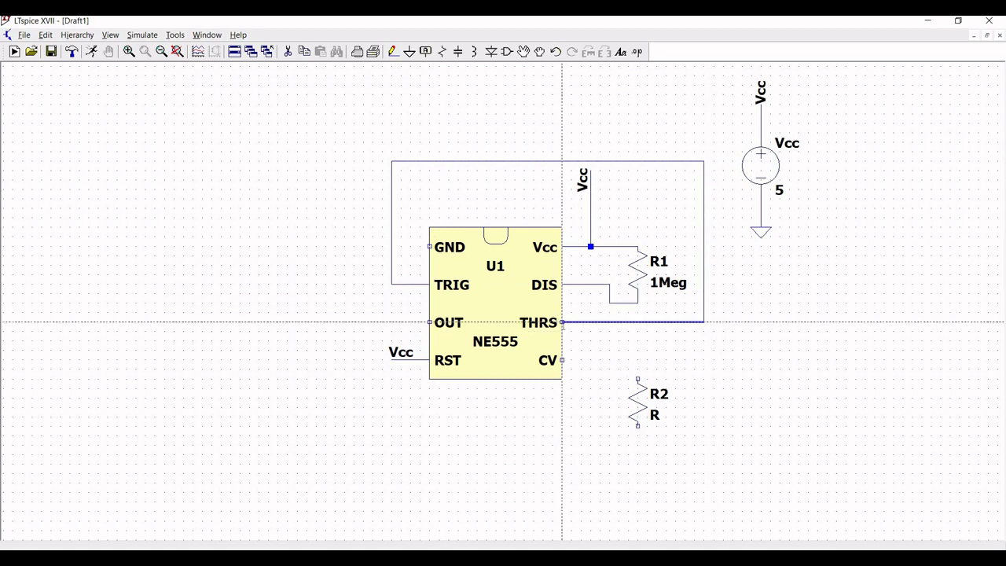
{"action": "left_click", "coordinate": [562, 322]}
{"action": "key", "text": "Escape"}
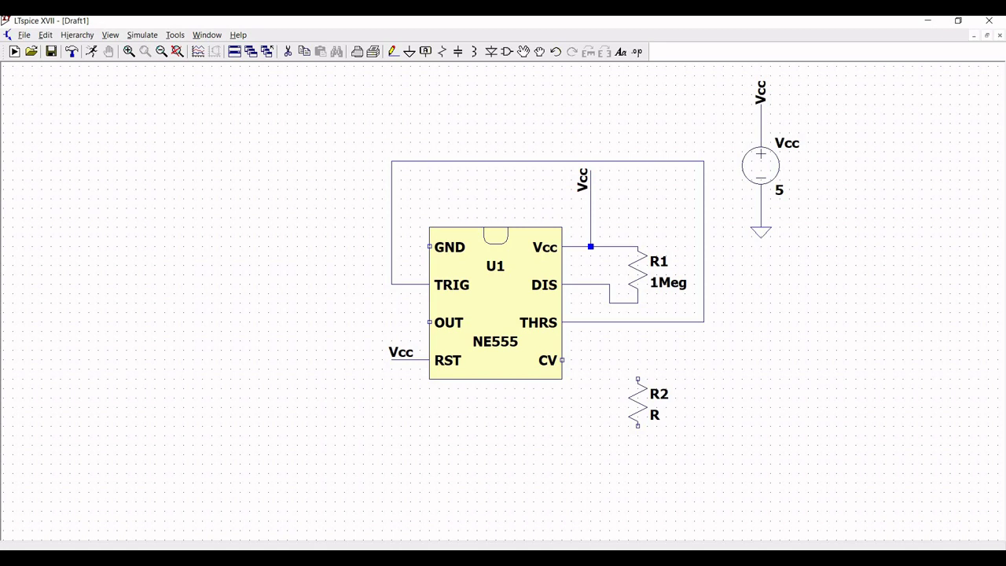
- Wire the R1/DIS node to R2's top and R2's bottom to the THRS loop
{"action": "key", "text": "F3"}
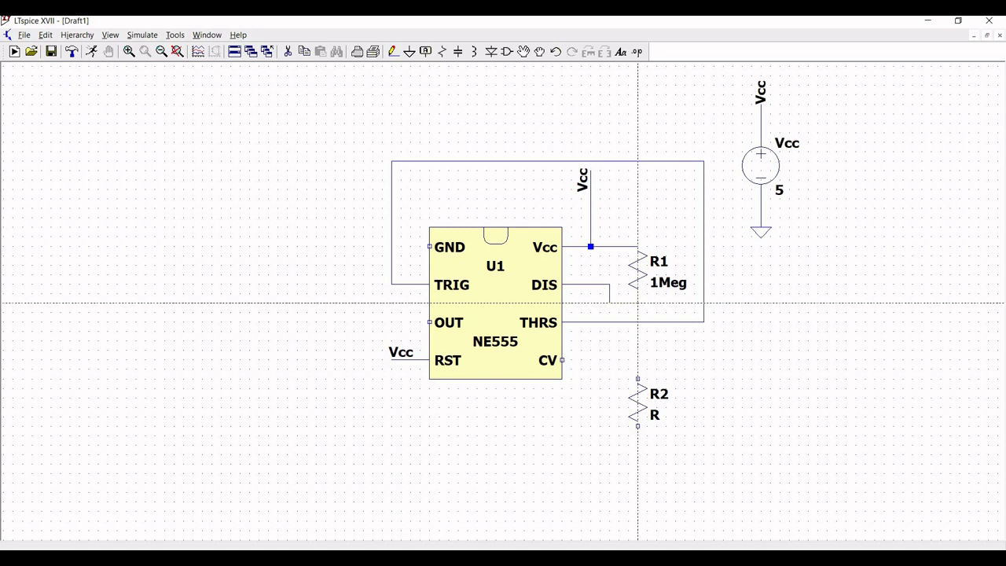
{"action": "left_click", "coordinate": [637, 303]}
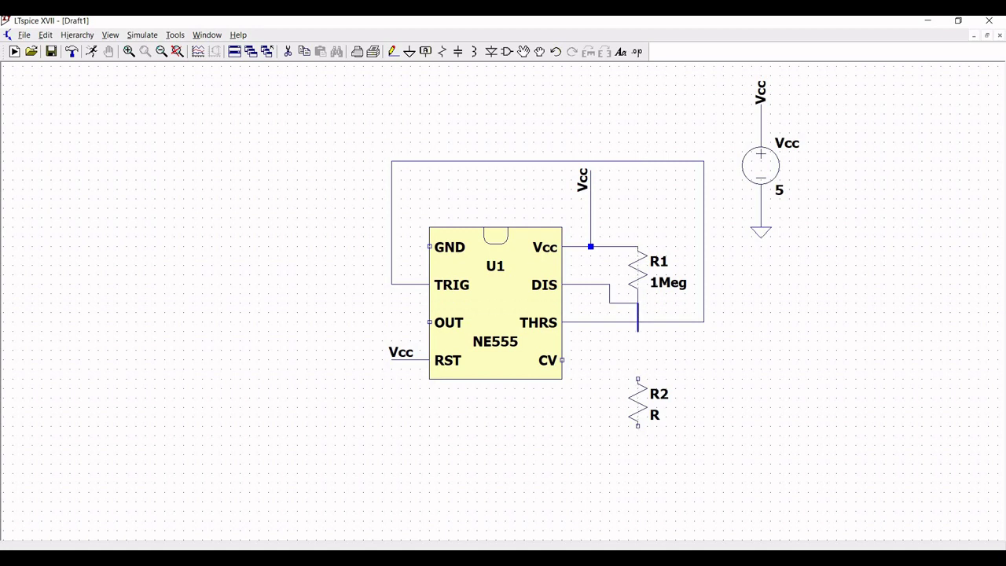
{"action": "left_click", "coordinate": [637, 379]}
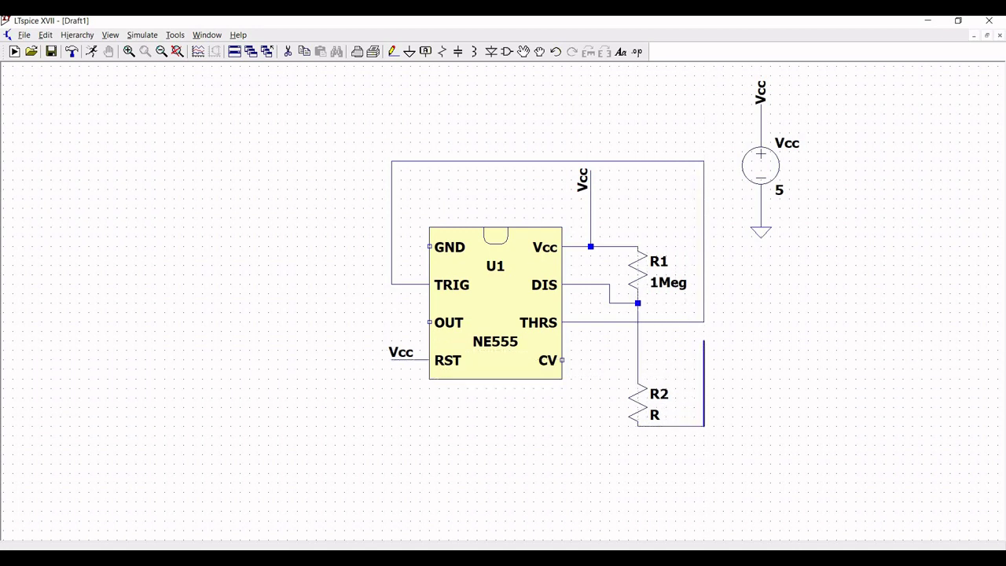
{"action": "left_click", "coordinate": [703, 322]}
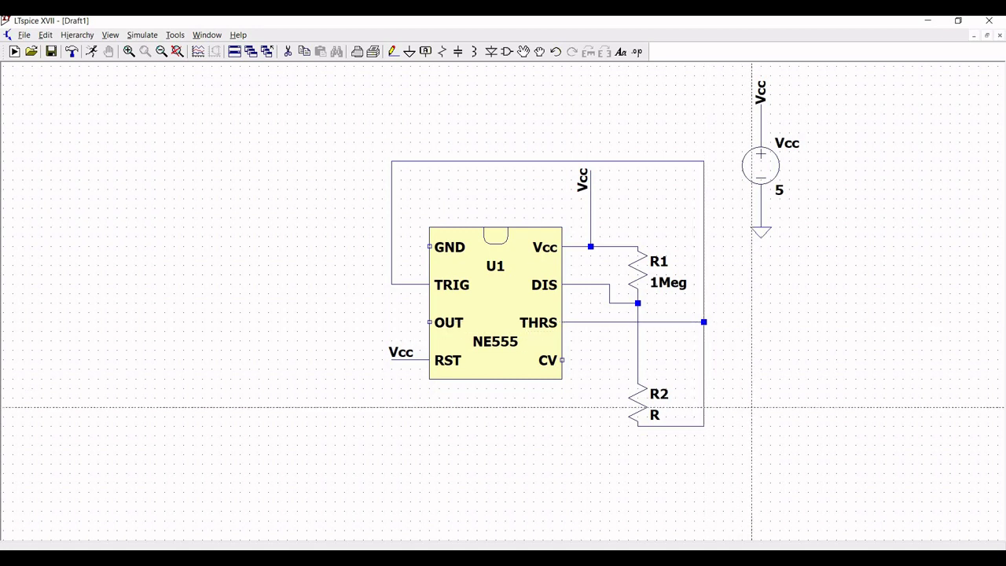
{"action": "key", "text": "Escape"}
- Set R2's resistance to 1k and pick the capacitor part
{"action": "right_click", "coordinate": [640, 407]}
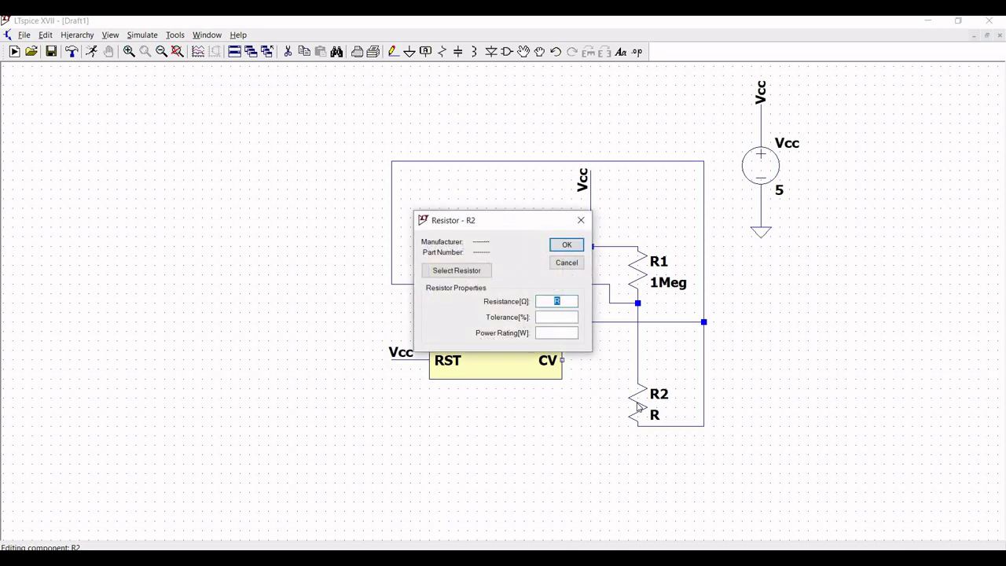
{"action": "type", "text": "1k"}
{"action": "key", "text": "Return"}
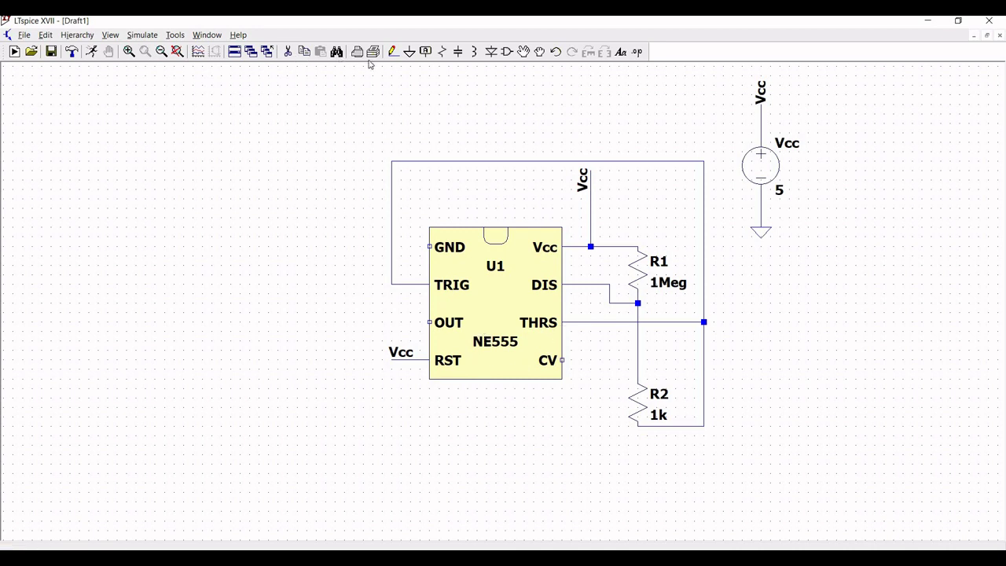
{"action": "left_click", "coordinate": [458, 51]}
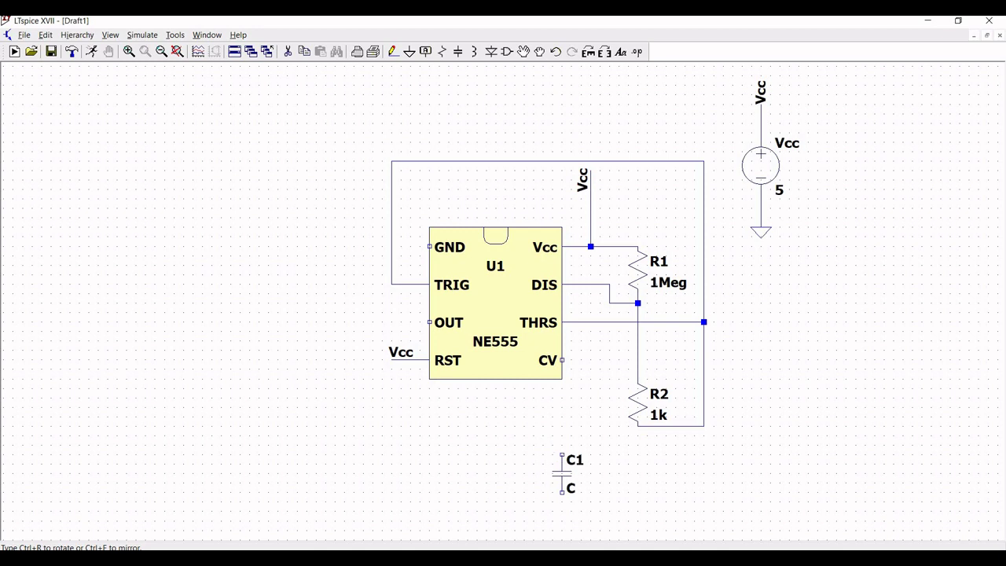
- Place capacitor C1 below the timer and wire its top pin to R2's lower node
{"action": "left_click", "coordinate": [562, 471]}
{"action": "key", "text": "Escape"}
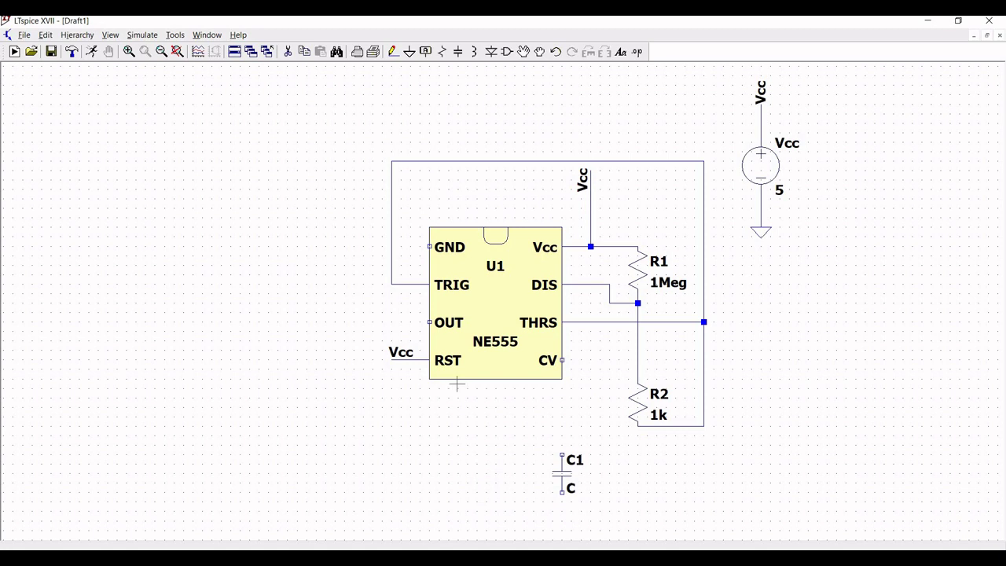
{"action": "left_click", "coordinate": [392, 60]}
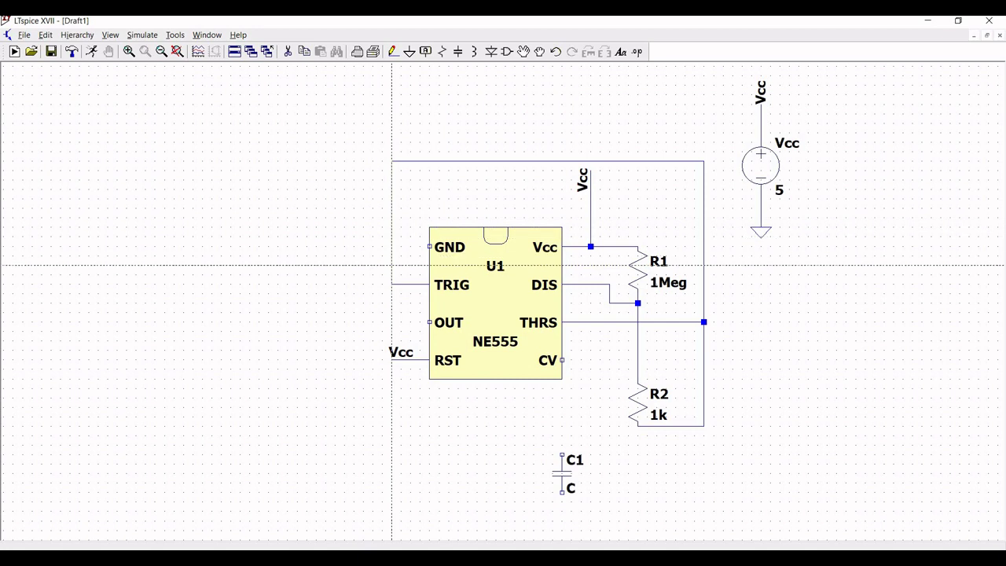
{"action": "left_click", "coordinate": [393, 283]}
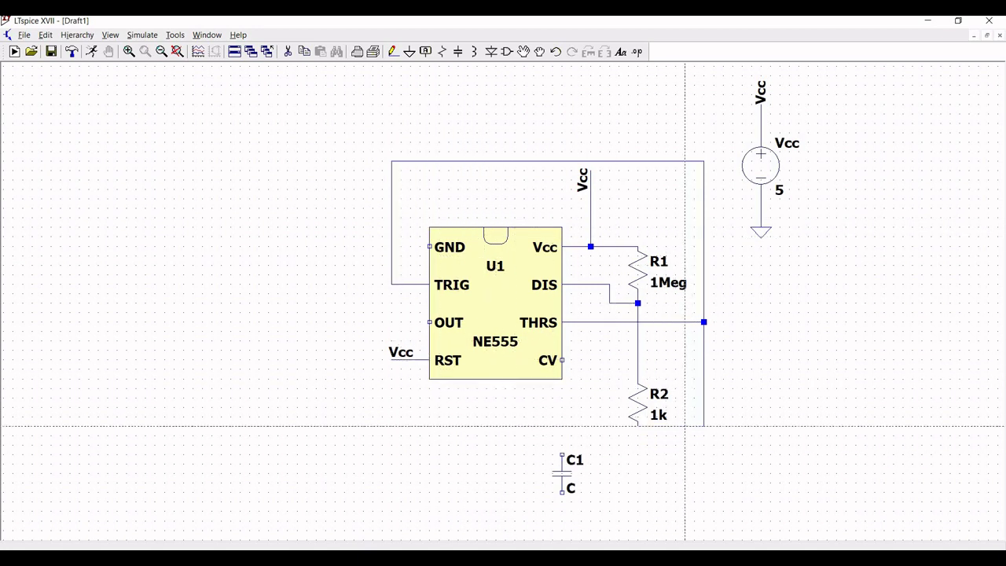
{"action": "left_click", "coordinate": [637, 426]}
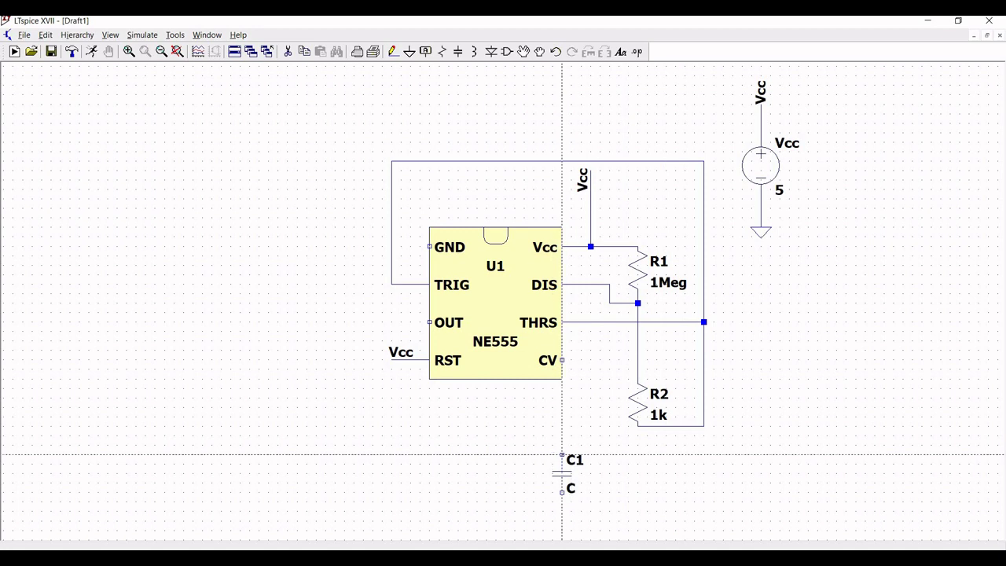
{"action": "left_click", "coordinate": [562, 454]}
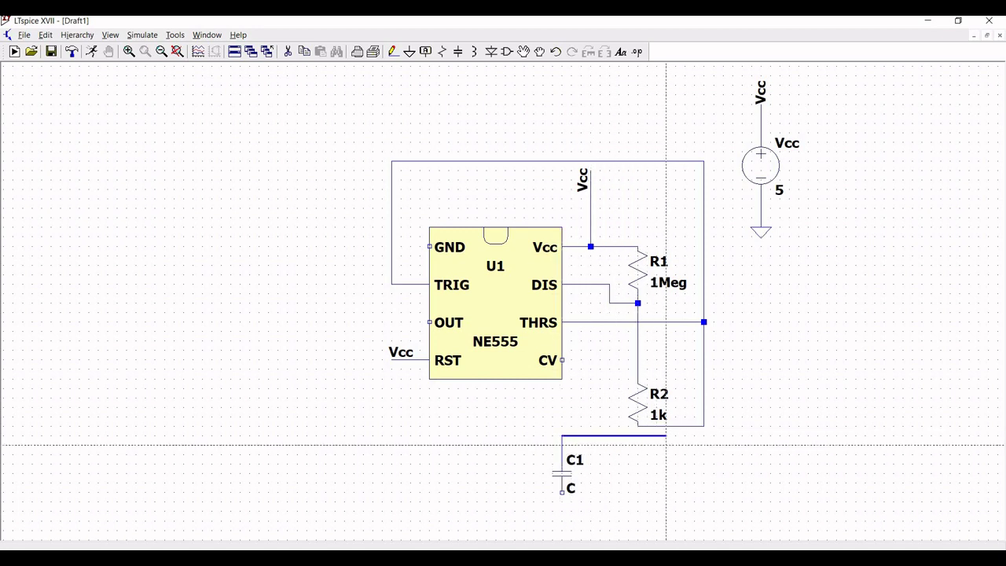
{"action": "left_click", "coordinate": [676, 426]}
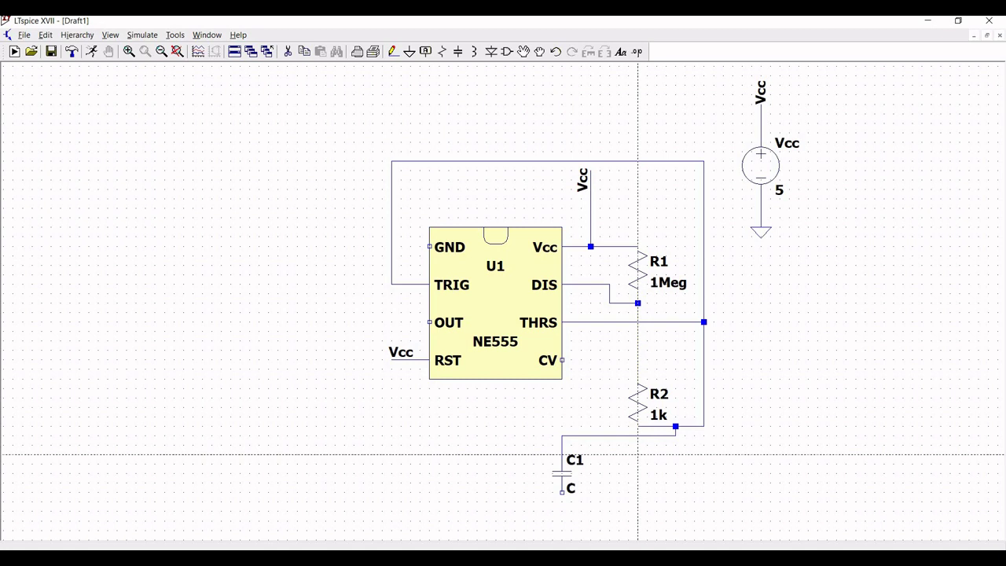
- Add a ground symbol under C1 and wire it to C1's lower pin
{"action": "left_click", "coordinate": [409, 51]}
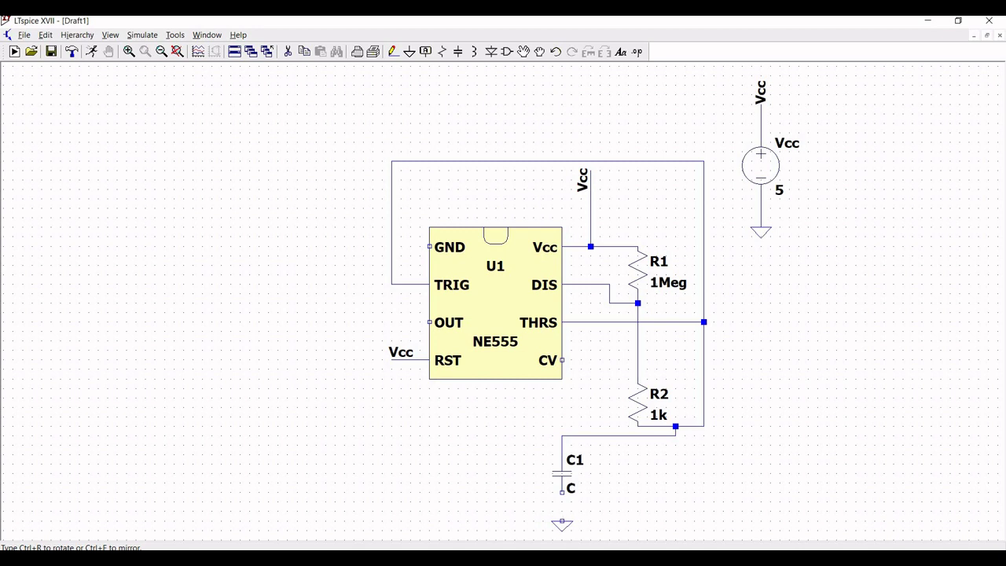
{"action": "left_click", "coordinate": [562, 520]}
{"action": "key", "text": "Escape"}
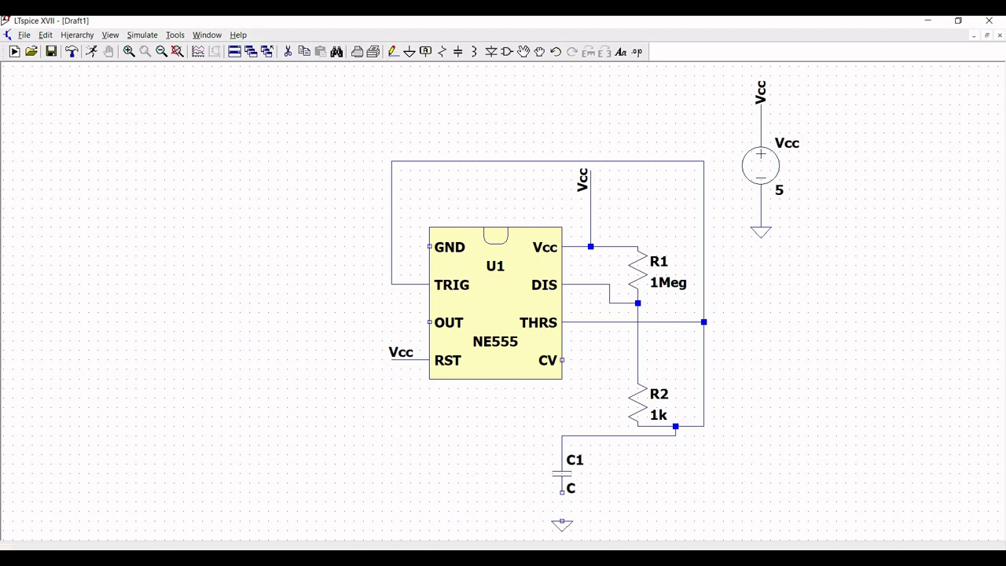
{"action": "left_click", "coordinate": [393, 51]}
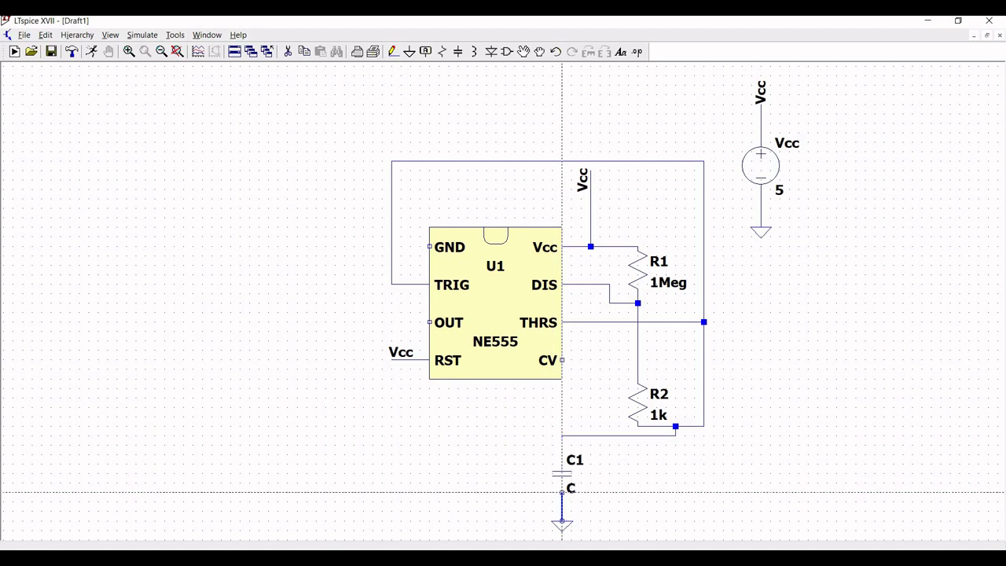
{"action": "left_click", "coordinate": [562, 493]}
{"action": "key", "text": "Escape"}
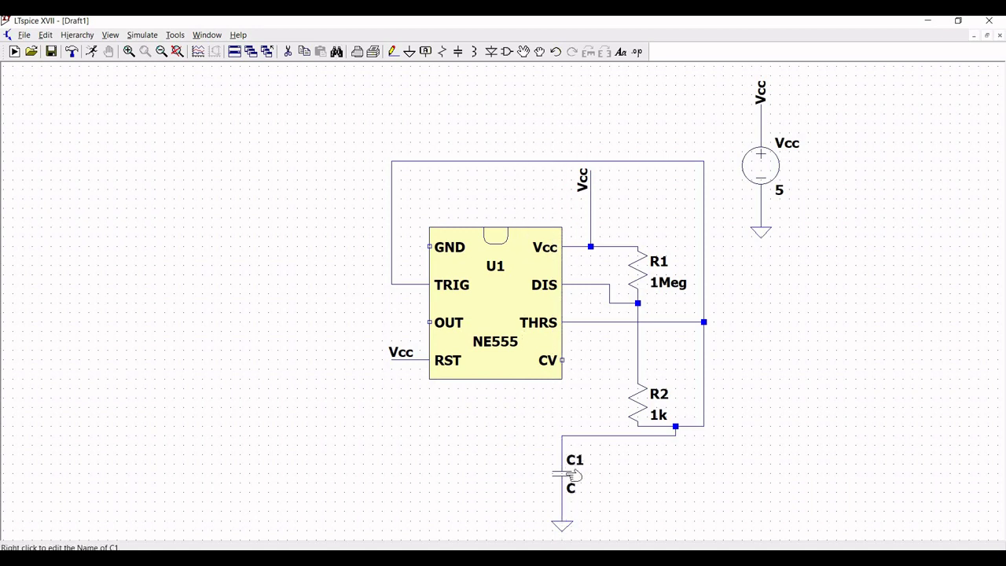
{"action": "right_click", "coordinate": [568, 476]}
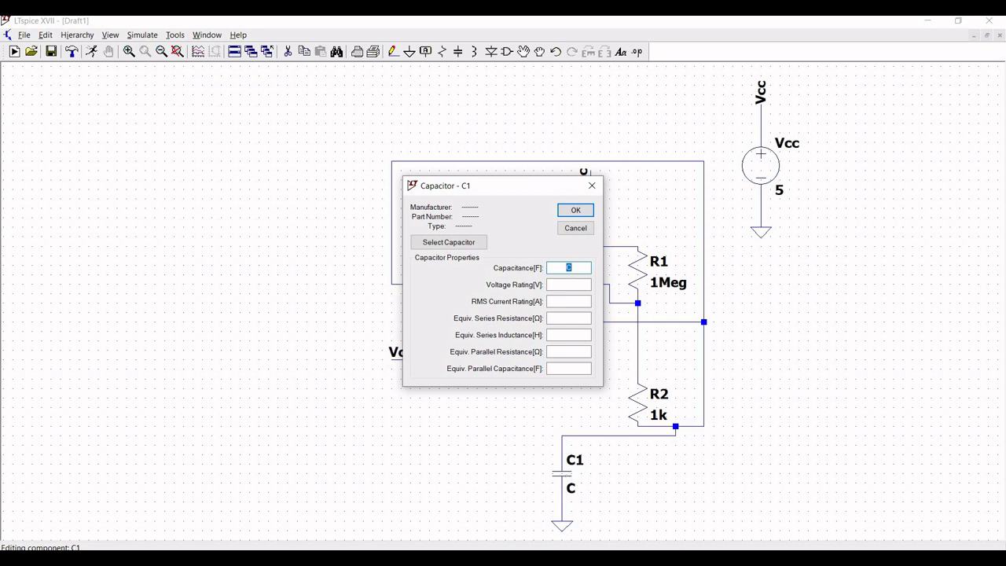
- Enter 0.02u as C1's capacitance and confirm the dialog
{"action": "type", "text": "0.02u"}
{"action": "left_click", "coordinate": [567, 211]}
- Place a ground symbol left of U1 and wire it to the NE555's GND pin
{"action": "left_click", "coordinate": [409, 51]}
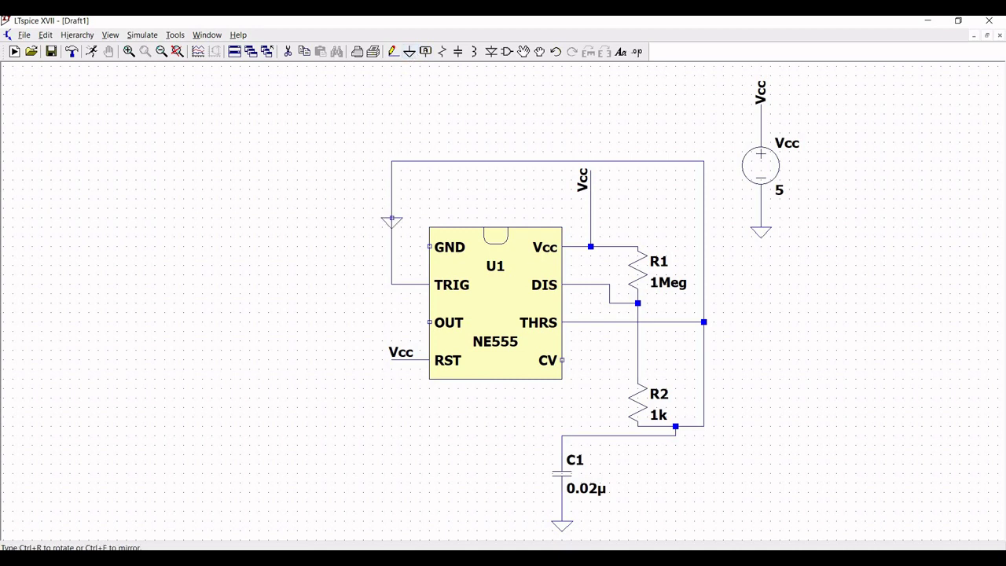
{"action": "left_click", "coordinate": [410, 256]}
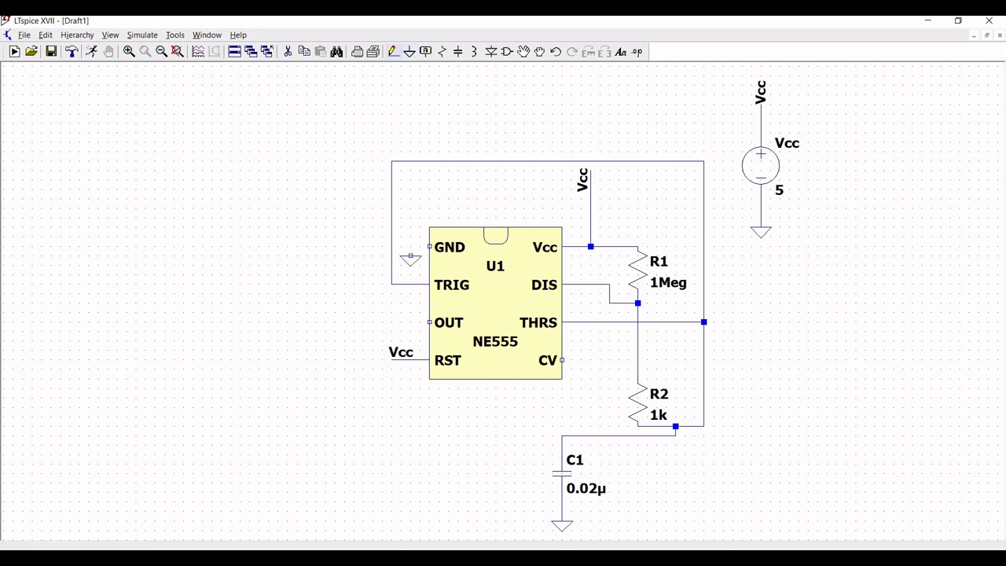
{"action": "left_click", "coordinate": [393, 52]}
{"action": "left_click", "coordinate": [410, 256]}
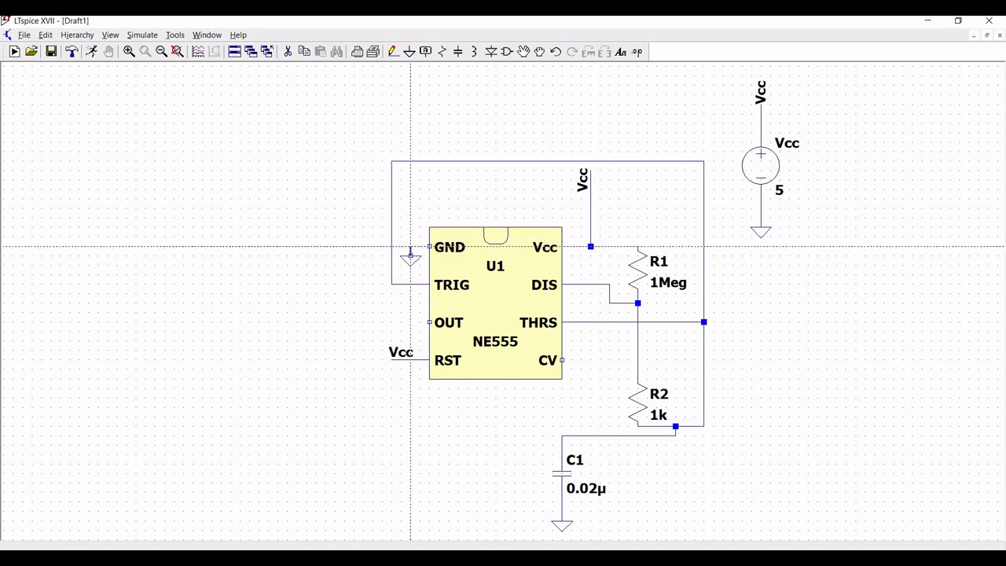
{"action": "left_click", "coordinate": [430, 247]}
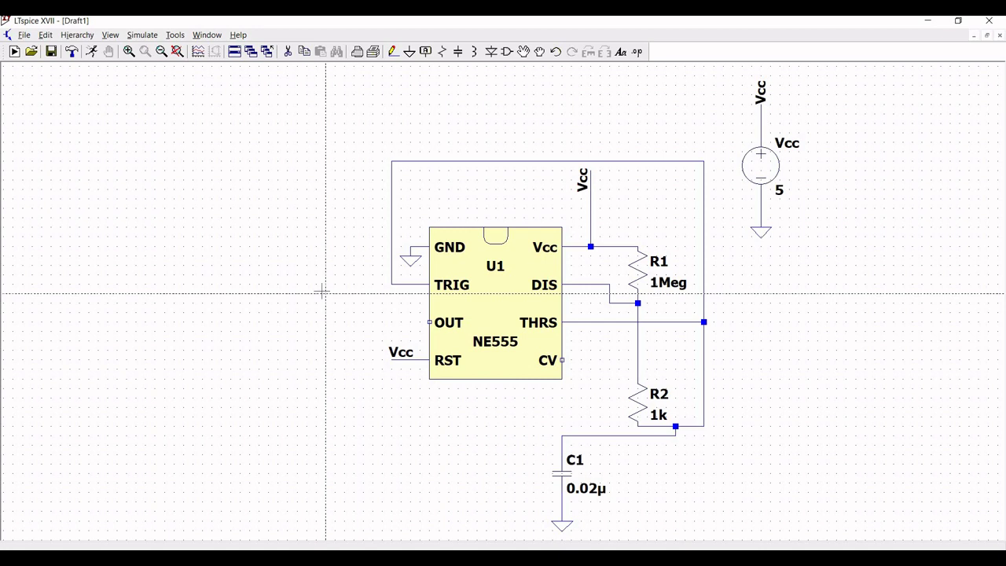
{"action": "key", "text": "Escape"}
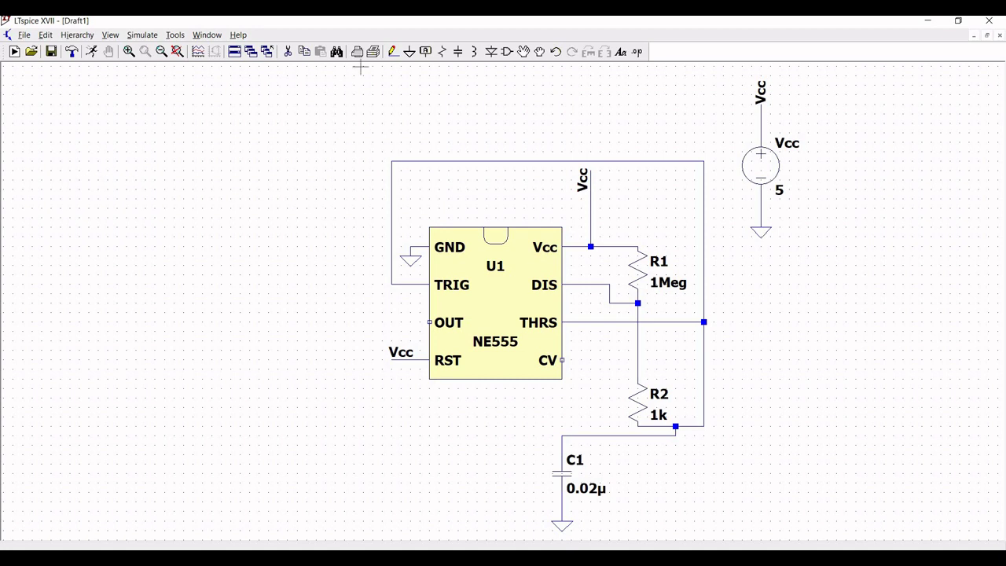
- Draw a short wire leftward from U1's OUT pin
{"action": "left_click", "coordinate": [394, 51]}
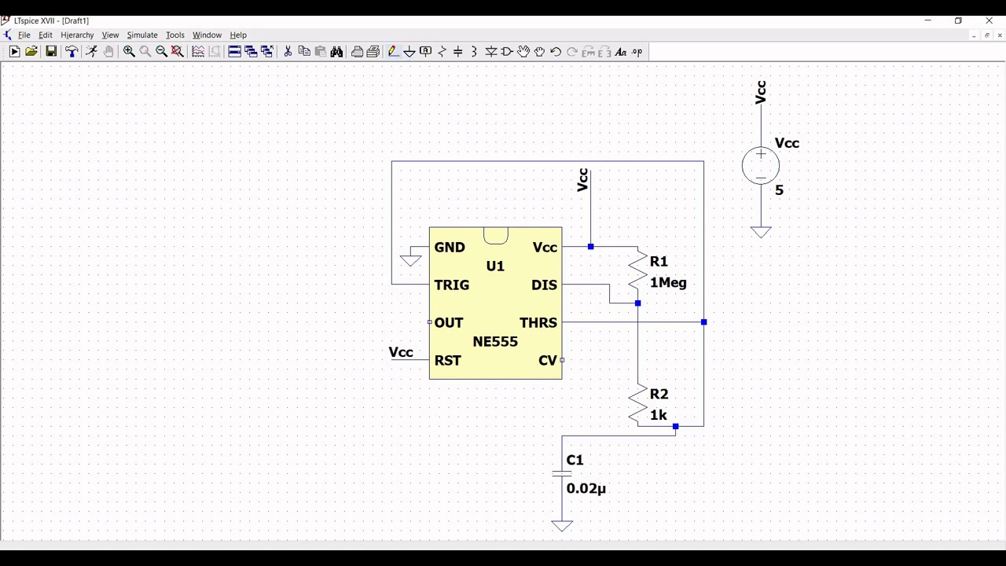
{"action": "left_click", "coordinate": [429, 322]}
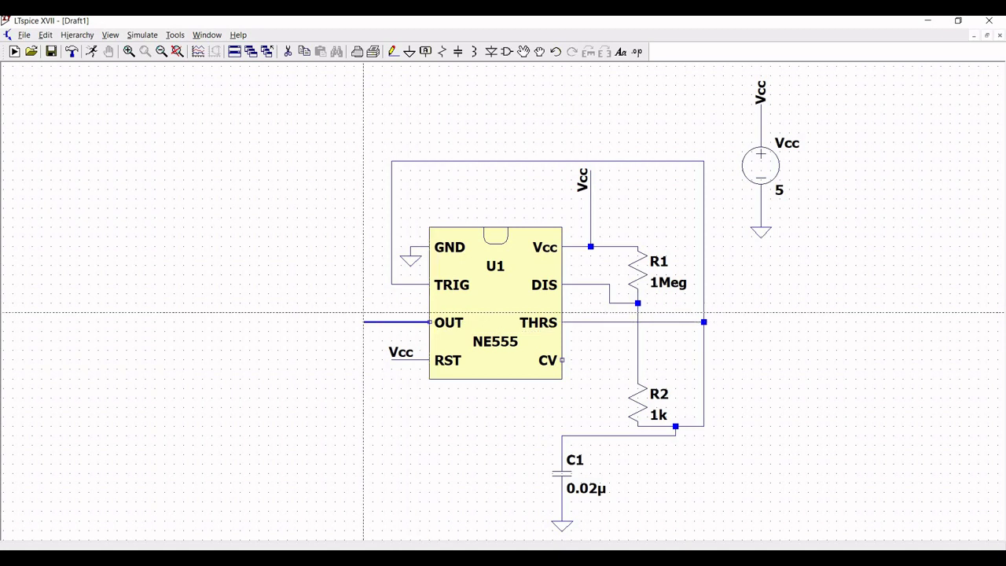
{"action": "left_click", "coordinate": [391, 322]}
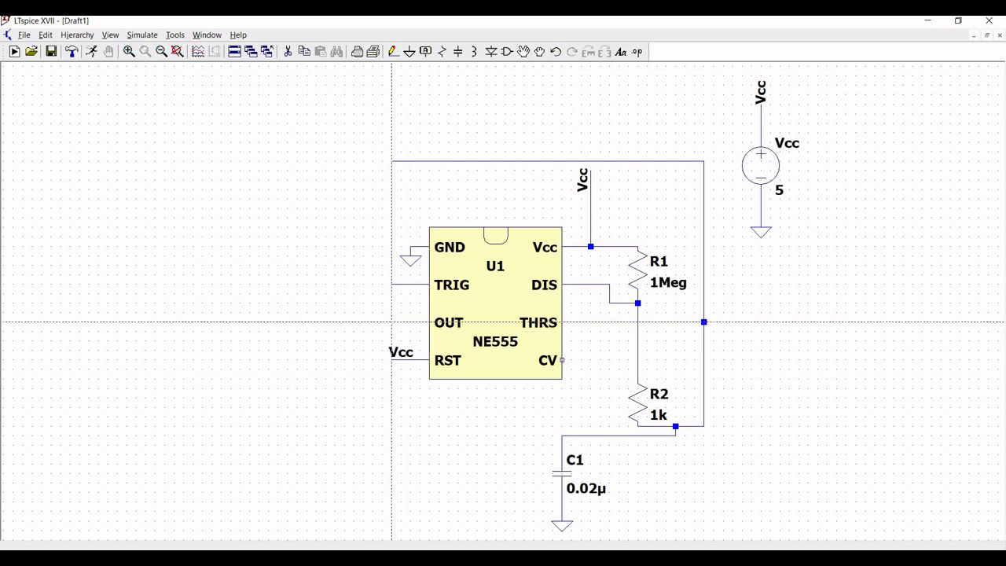
{"action": "key", "text": "Escape"}
- Label the output wire's end with the net name 'Out'
{"action": "left_click", "coordinate": [425, 52]}
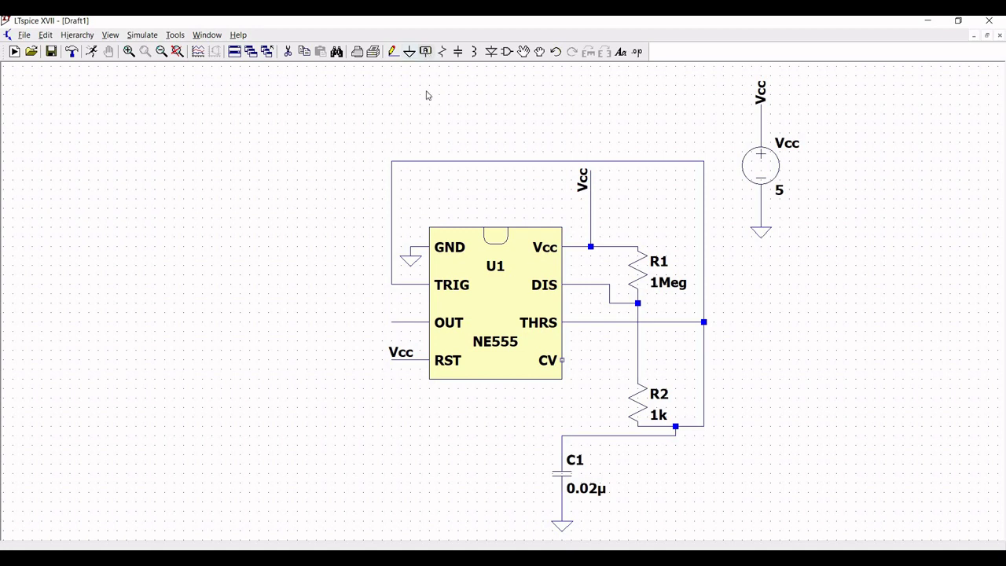
{"action": "type", "text": "Out"}
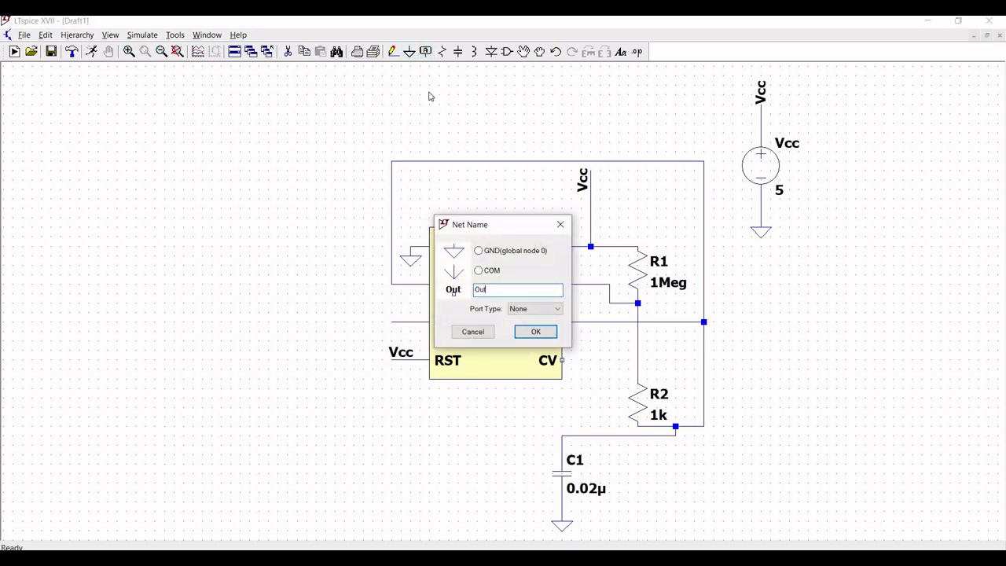
{"action": "left_click", "coordinate": [535, 332]}
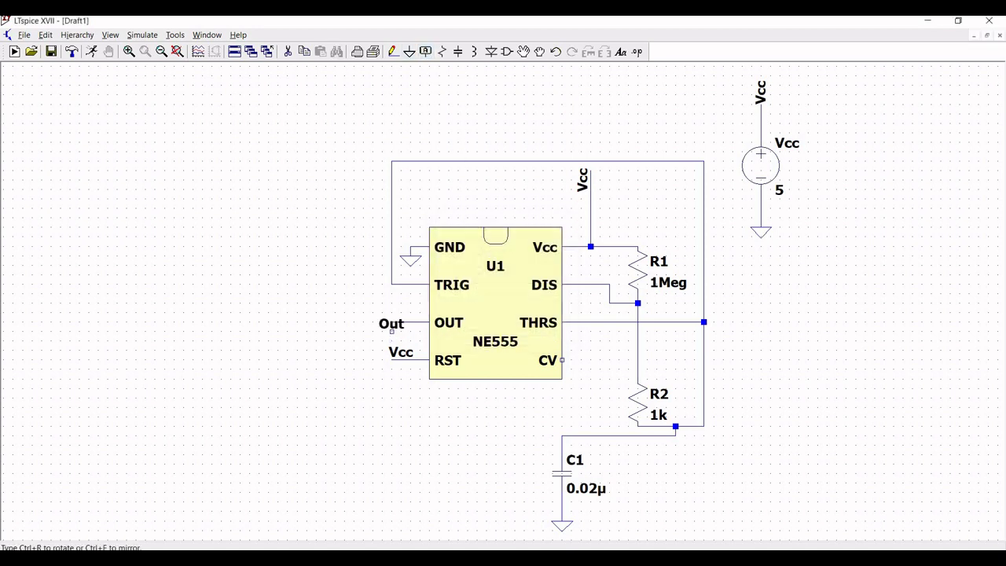
{"action": "left_click", "coordinate": [391, 321]}
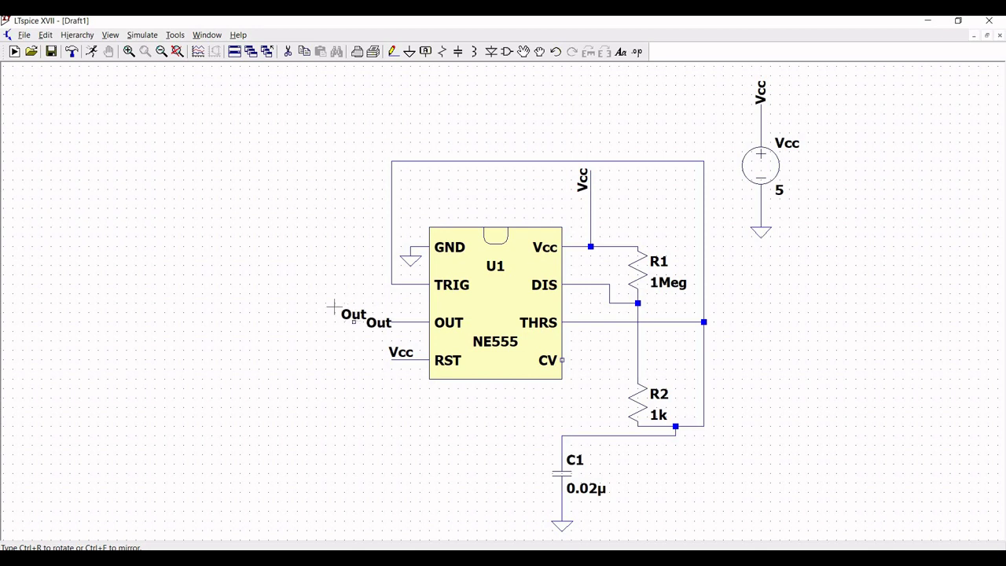
{"action": "key", "text": "Escape"}
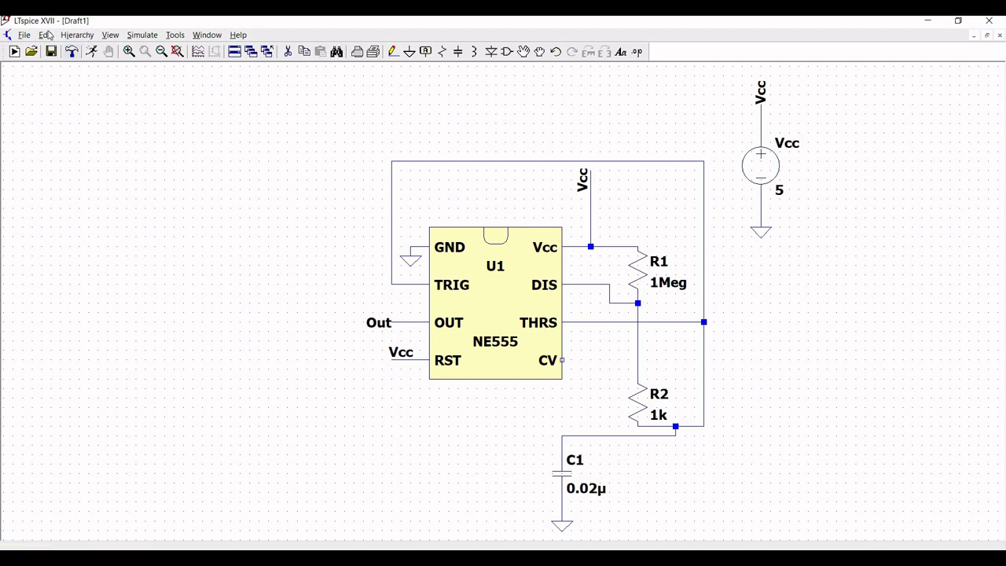
{"action": "left_click", "coordinate": [46, 35]}
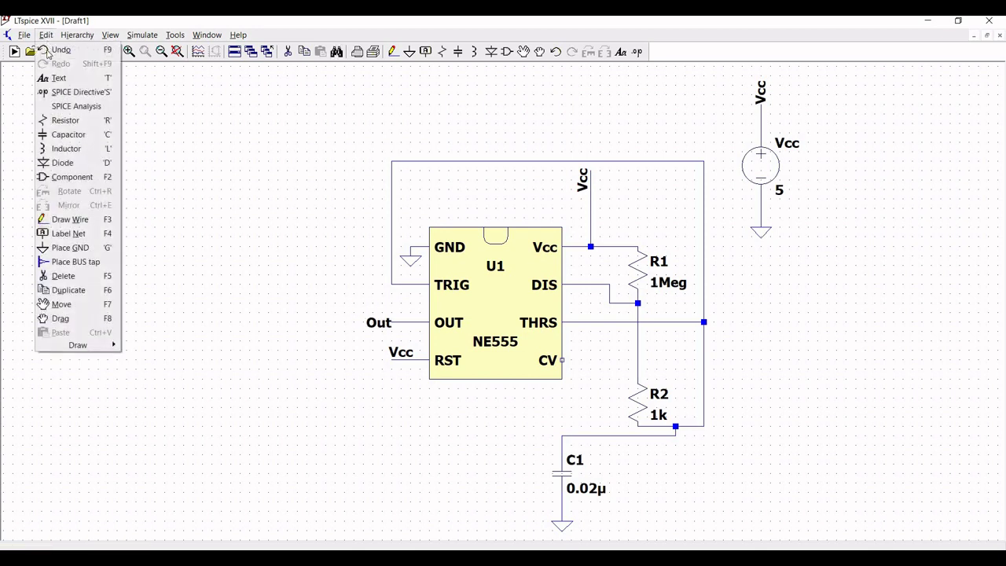
- Place a .tran 4m transient directive below the chip and change C1 to 0.002µ
{"action": "left_click", "coordinate": [82, 107]}
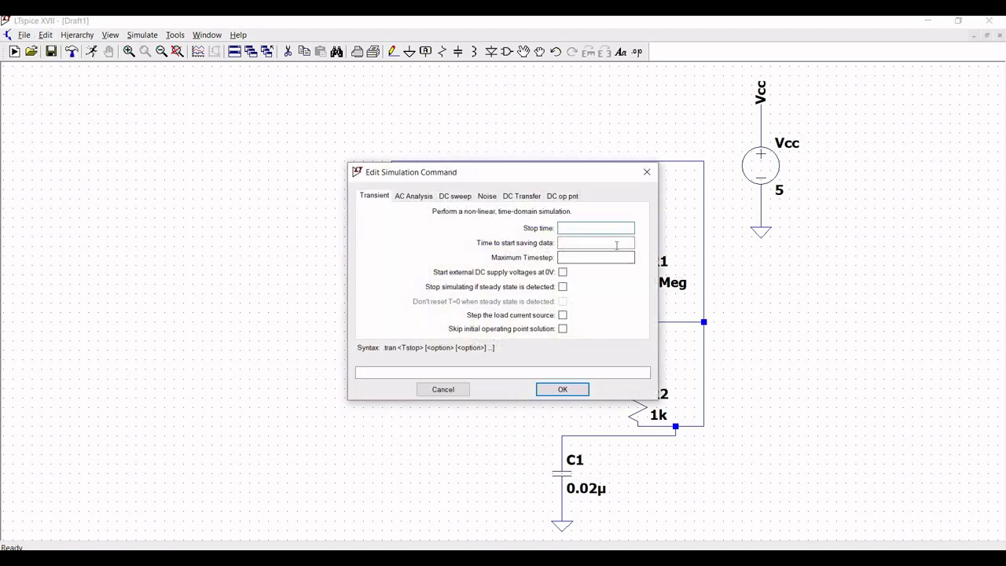
{"action": "type", "text": "4m"}
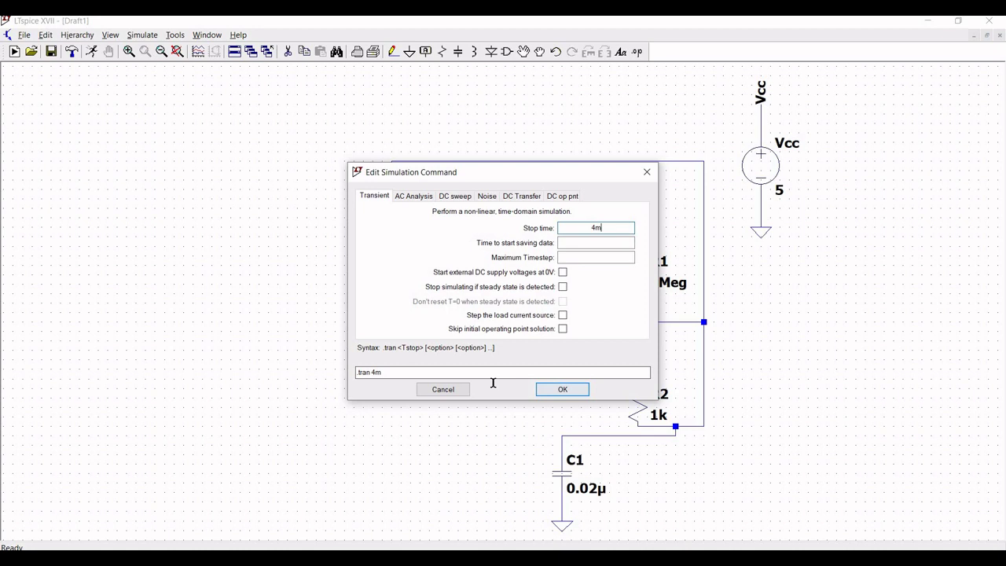
{"action": "key", "text": "Return"}
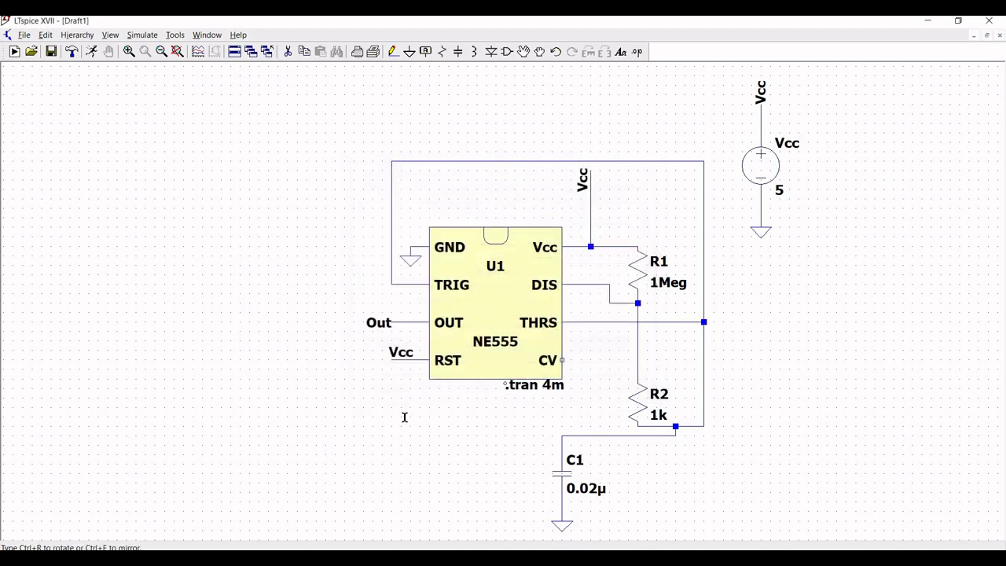
{"action": "left_click", "coordinate": [460, 459]}
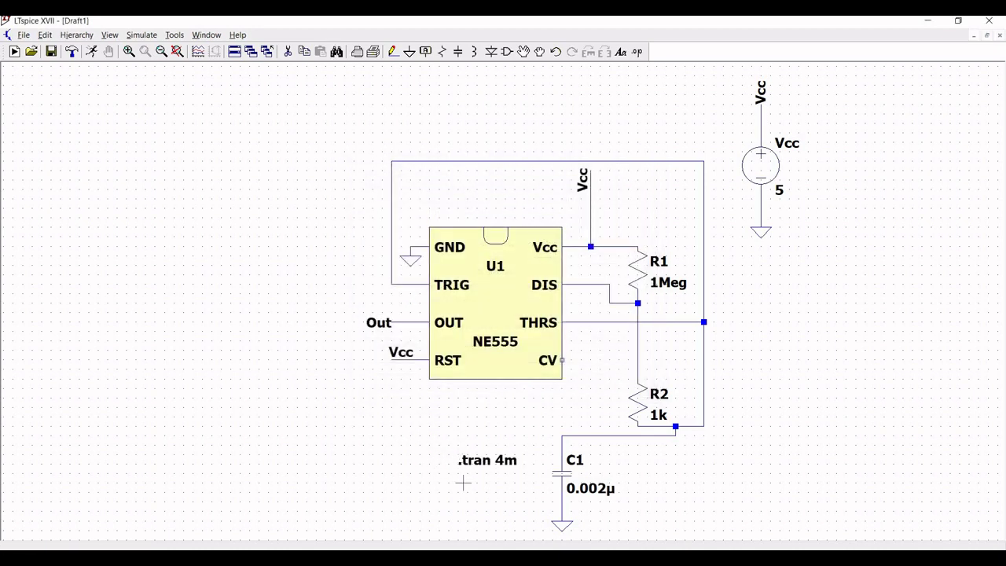
{"action": "right_click", "coordinate": [572, 470]}
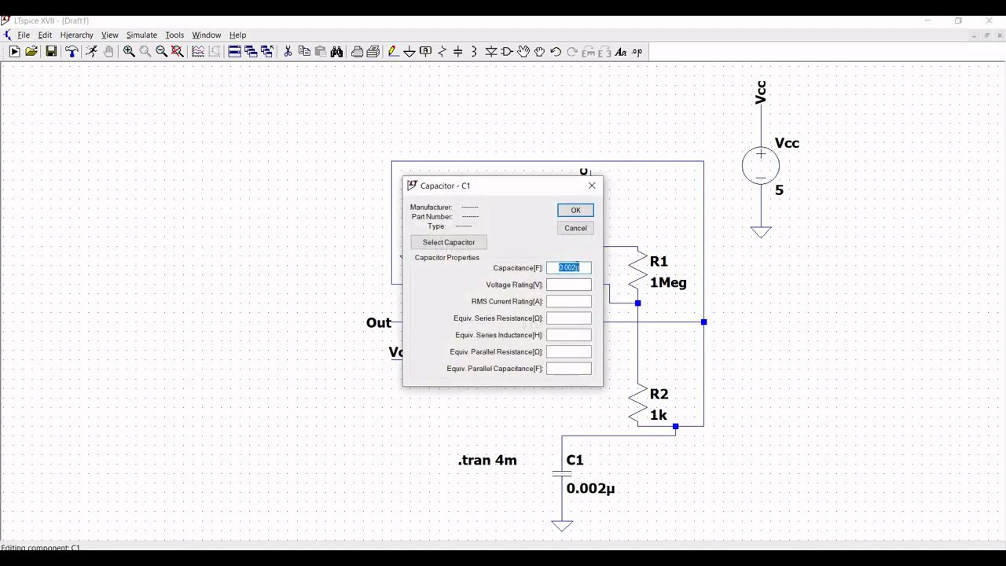
{"action": "left_click", "coordinate": [574, 212]}
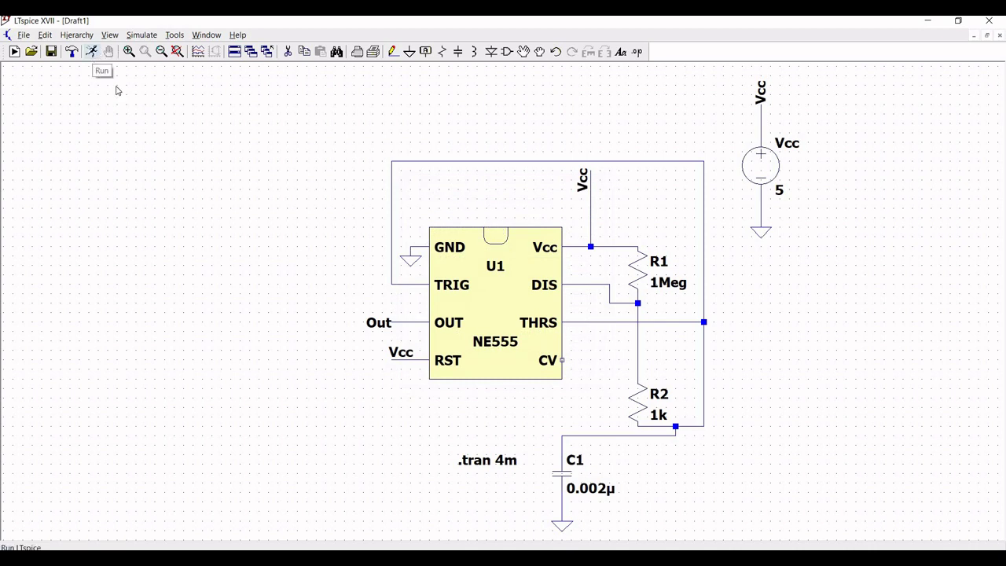
- Run the simulation, plot V(out), zoom on the pulse edge near 1.44 ms, then close the plot
{"action": "left_click", "coordinate": [91, 52]}
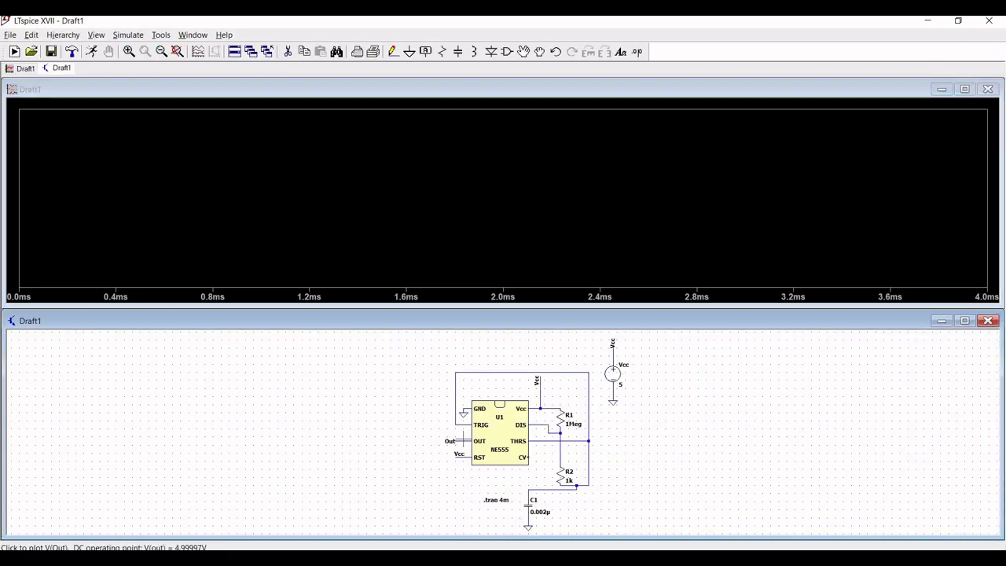
{"action": "left_click", "coordinate": [466, 438]}
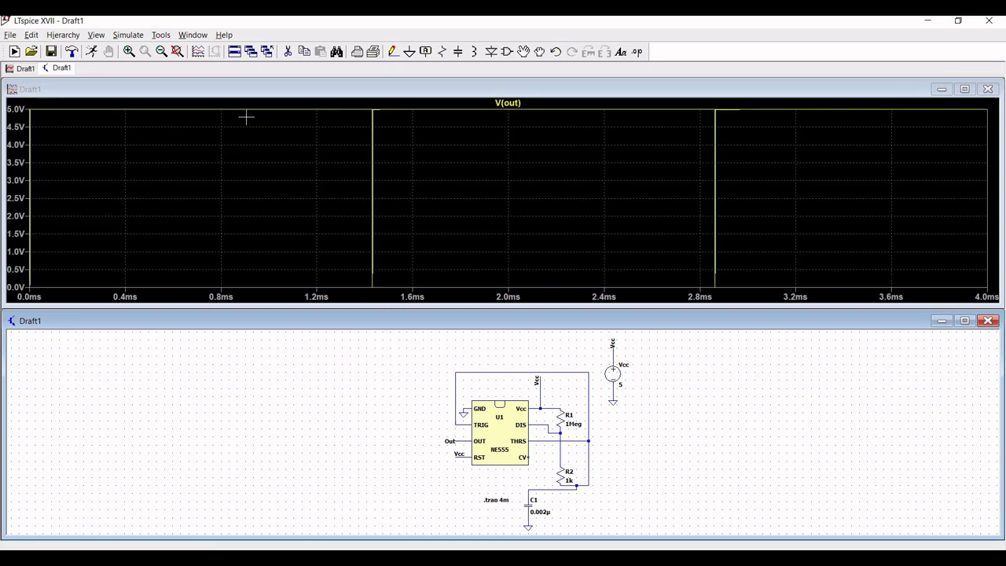
{"action": "left_click", "coordinate": [330, 100]}
{"action": "left_click_drag", "start_coordinate": [340, 103], "coordinate": [424, 292]}
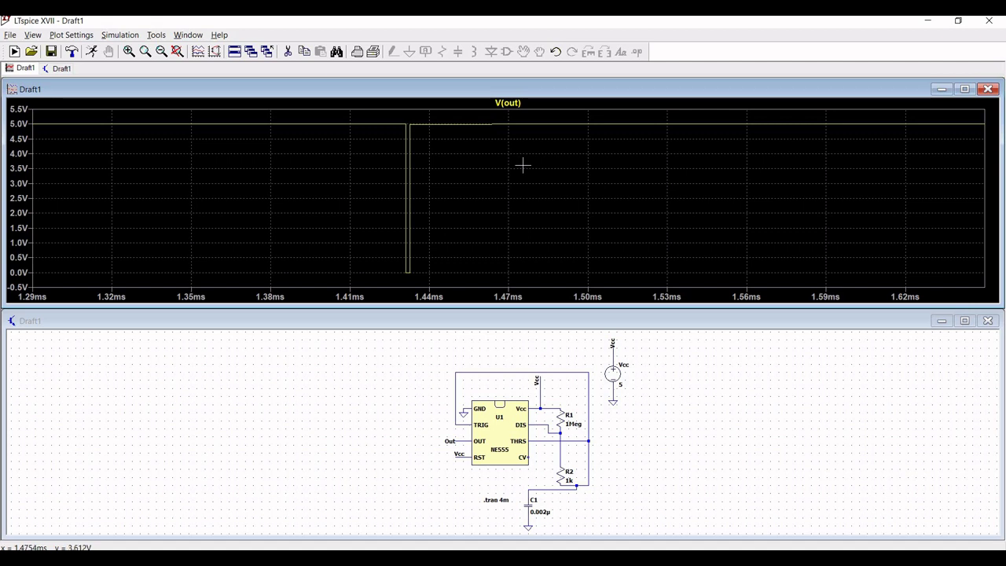
{"action": "key", "text": "ctrl+w"}
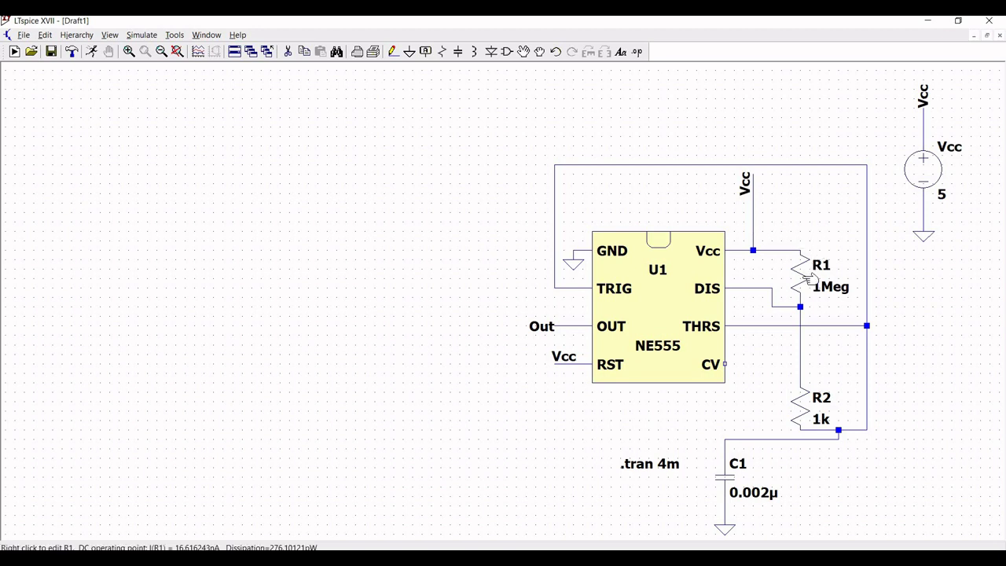
- Change R1's resistance to 10k
{"action": "right_click", "coordinate": [809, 279]}
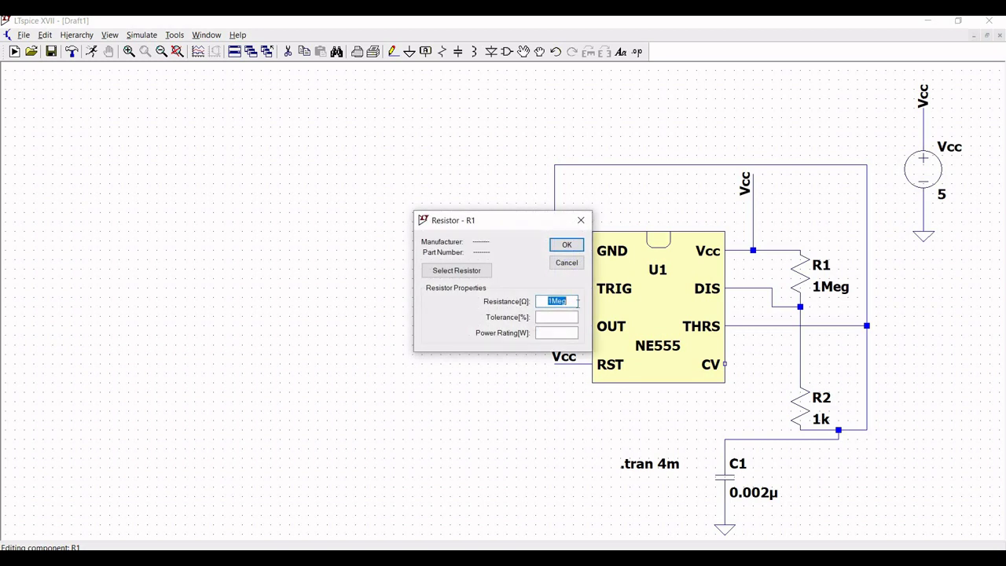
{"action": "type", "text": "10k"}
{"action": "left_click", "coordinate": [564, 246]}
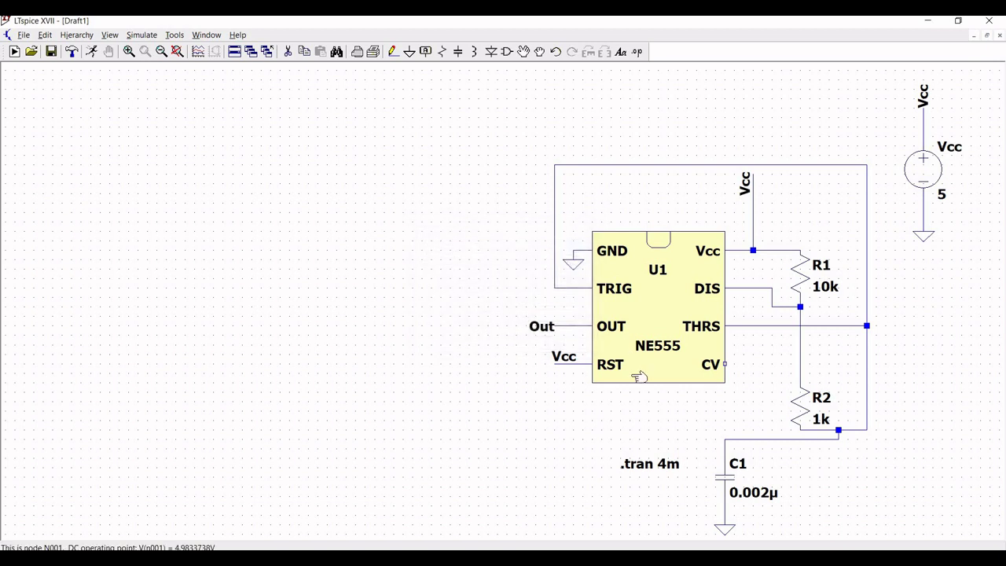
- Change C1's capacitance to 0.01µ and rerun the simulation
{"action": "right_click", "coordinate": [734, 481]}
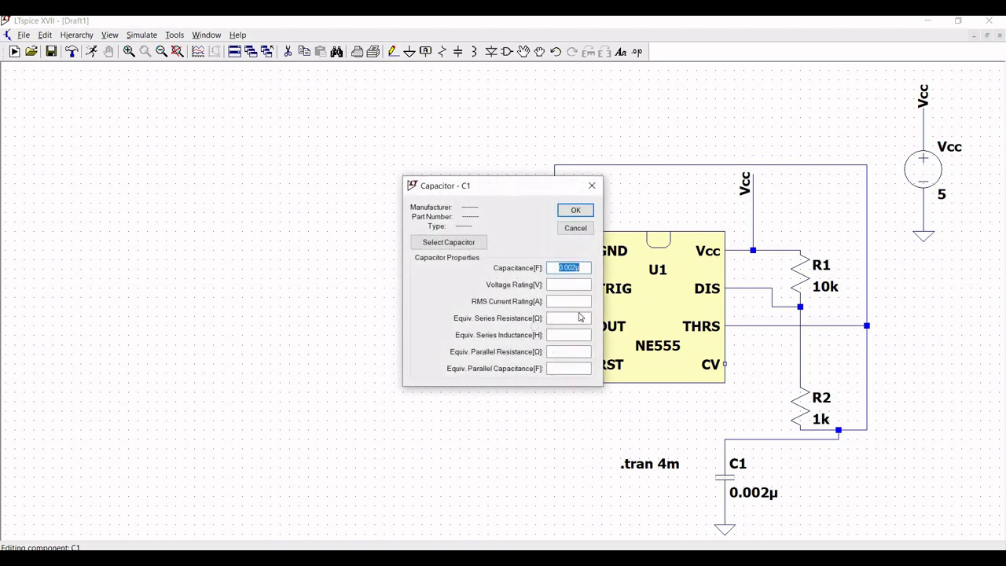
{"action": "type", "text": "0.01u"}
{"action": "left_click", "coordinate": [576, 210]}
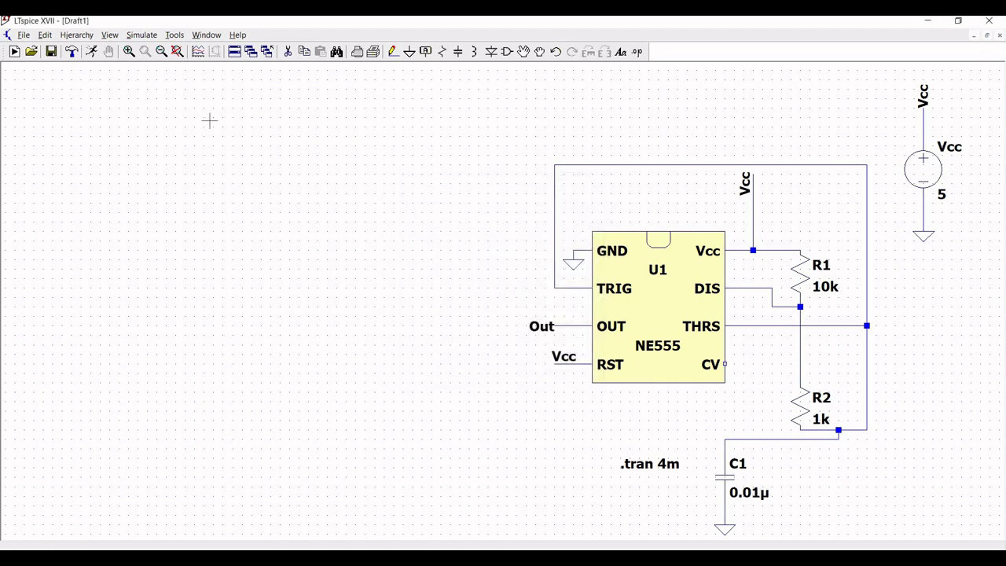
{"action": "left_click", "coordinate": [94, 51]}
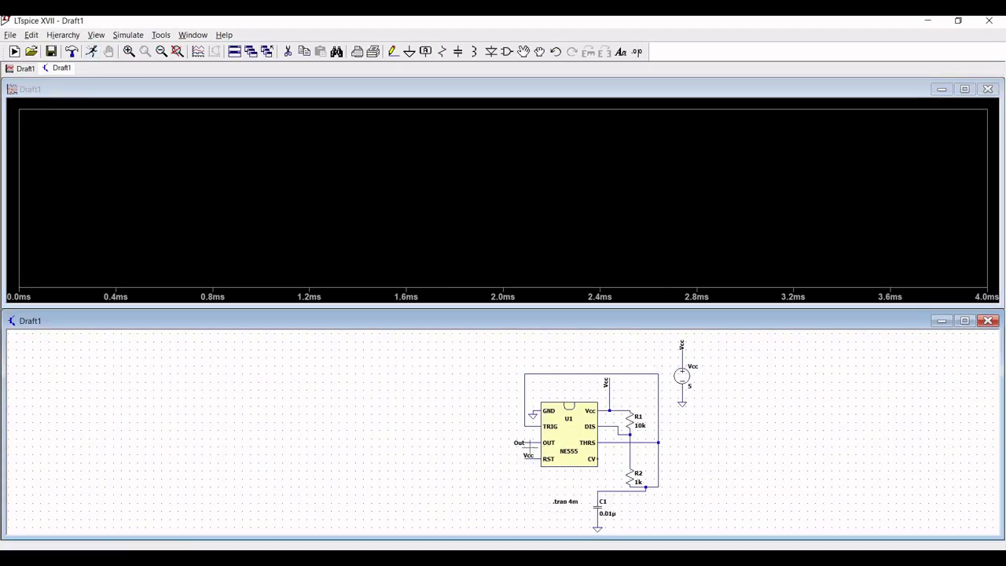
- Probe the Out net to plot the new dense 0–5 V V(out) pulse train
{"action": "left_click", "coordinate": [535, 442]}
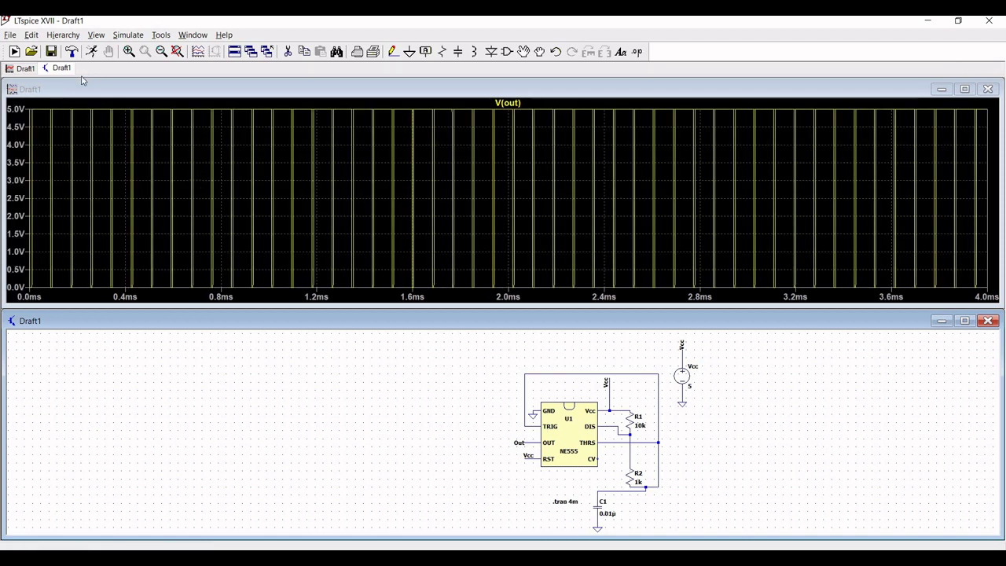